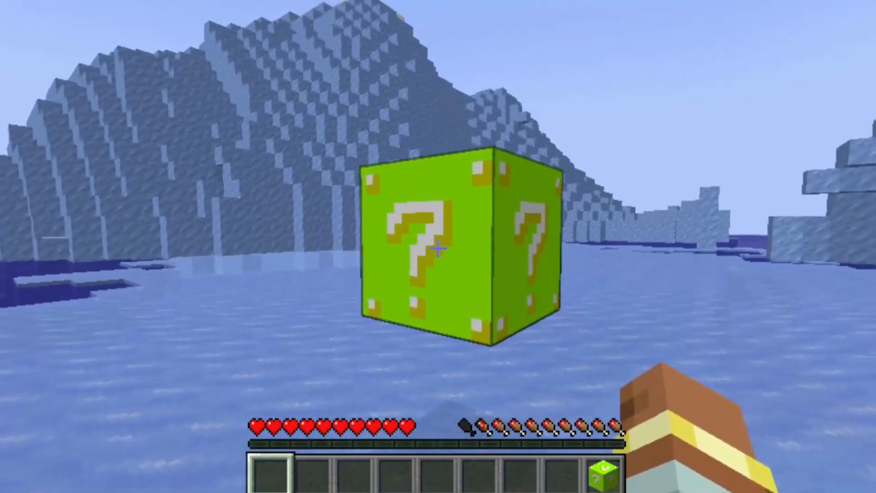
left_click_drag(438, 248, 438, 248)
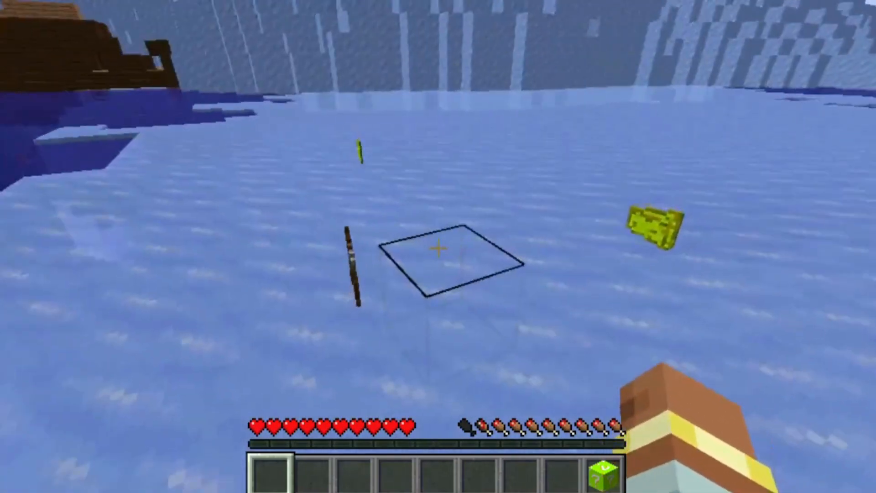
key("w")
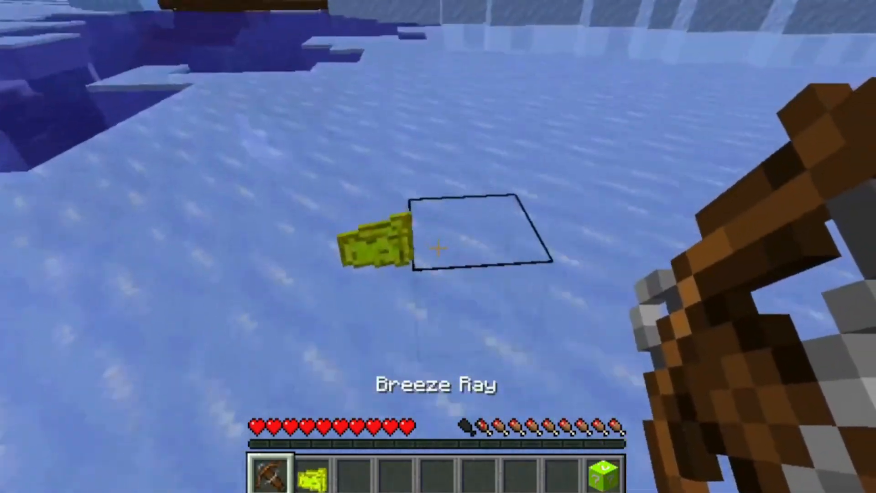
key("w")
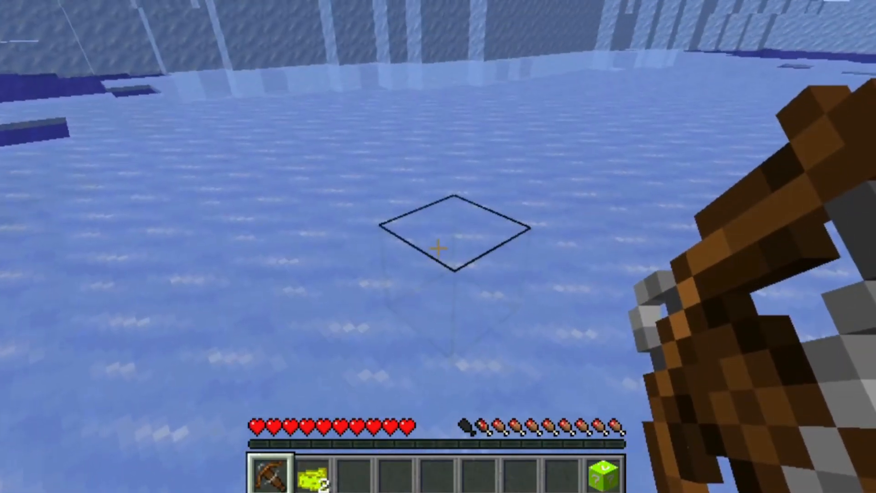
key("e")
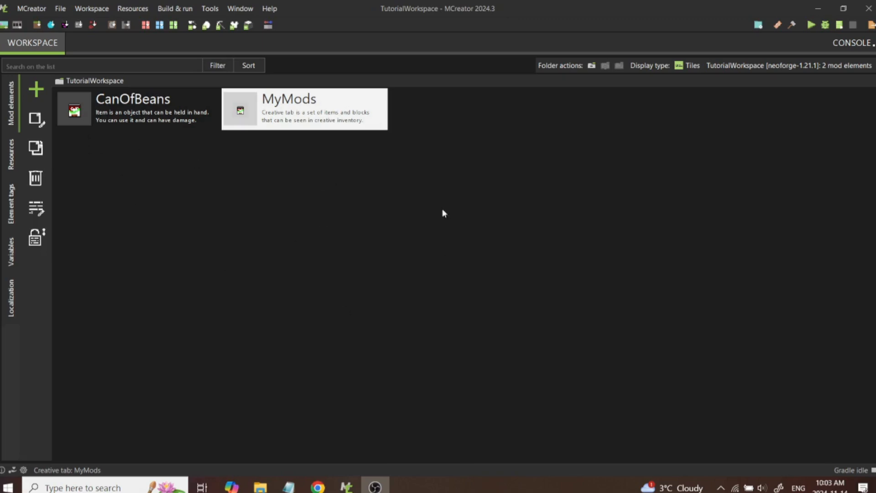
- Create a new Block mod element named LuckyBlock in the TutorialWorkspace
left_click(37, 91)
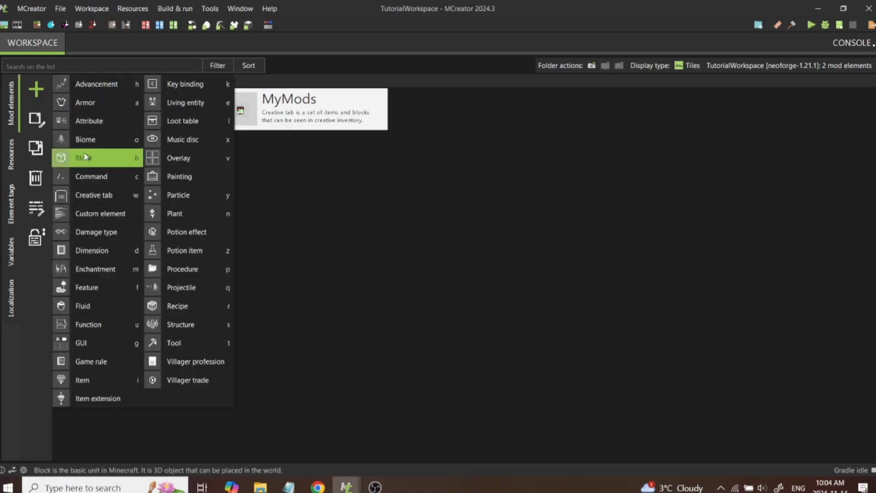
left_click(99, 161)
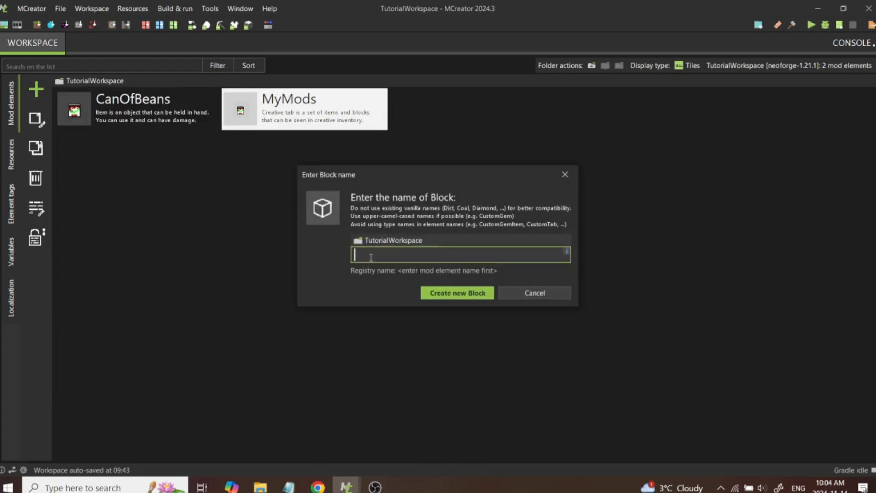
type("LuckyBlock")
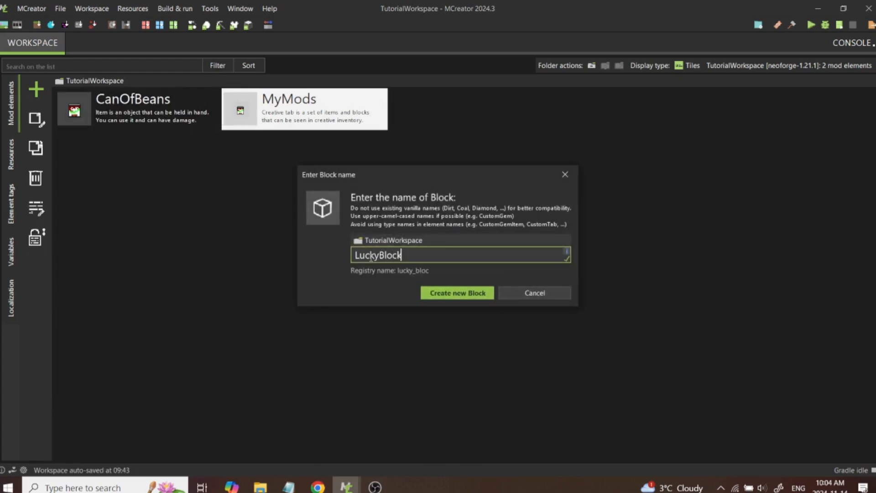
left_click(437, 294)
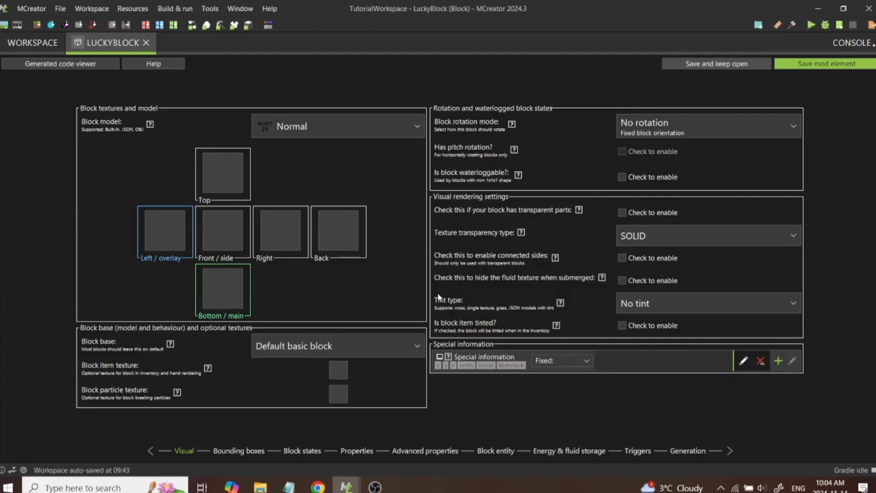
- Set the block model to Single texture and create a blank transparent 16 × 16 image for its main texture
left_click(303, 125)
left_click(288, 171)
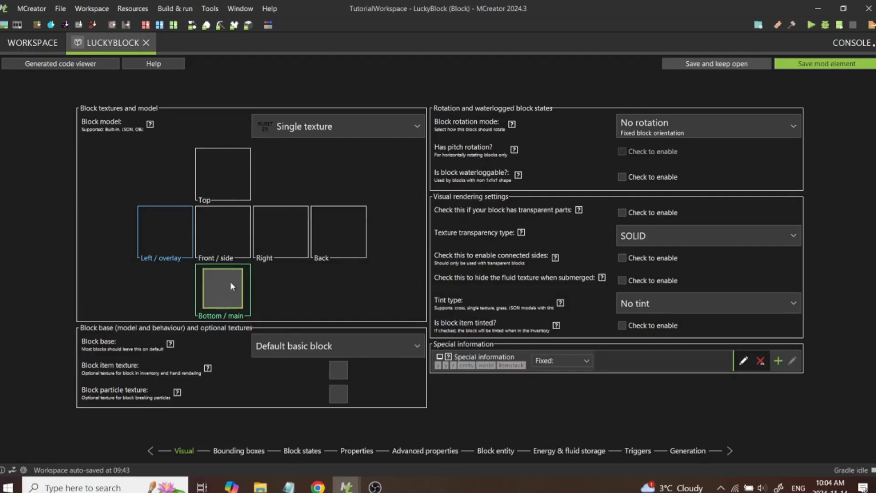
left_click(214, 302)
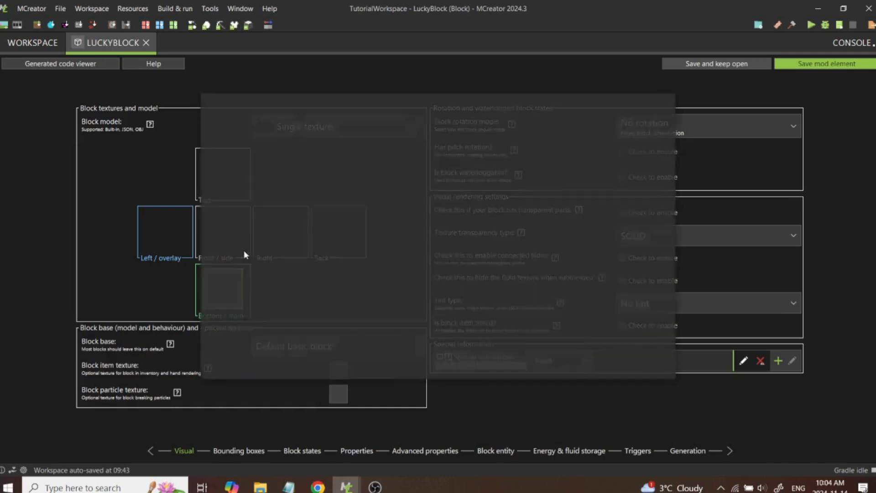
left_click(244, 120)
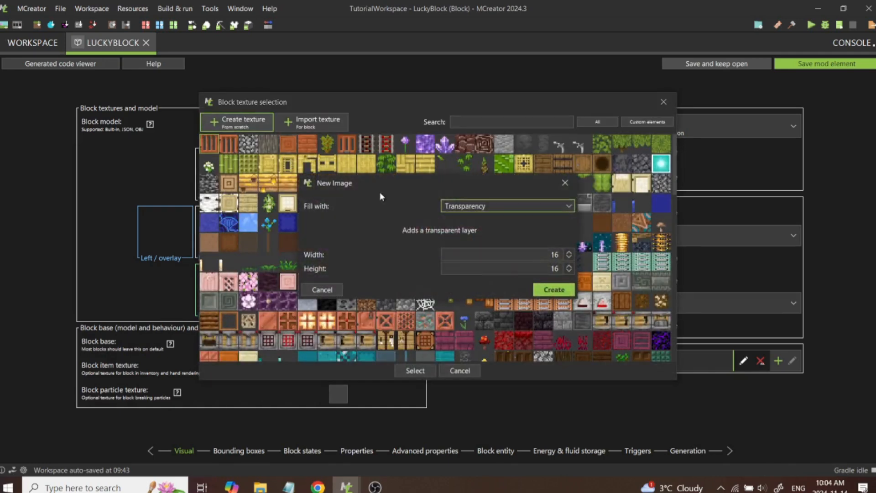
left_click(543, 291)
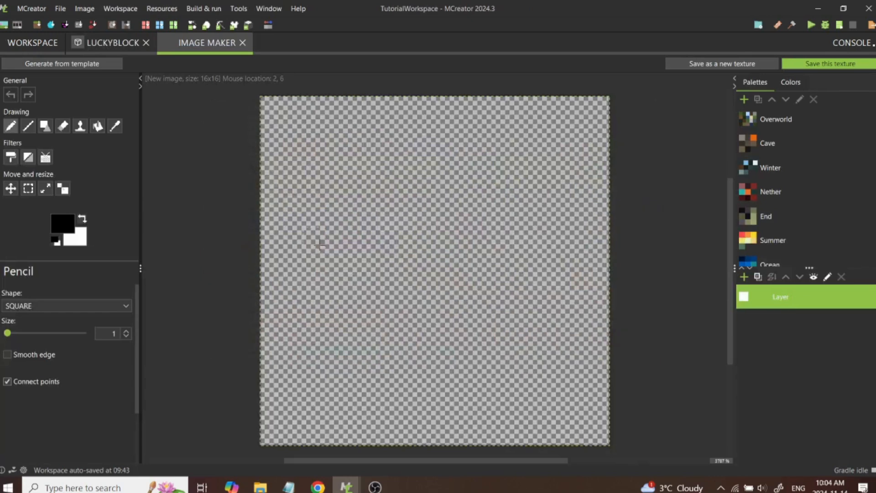
- Flood fill the whole canvas with a recently used lime green
left_click(98, 126)
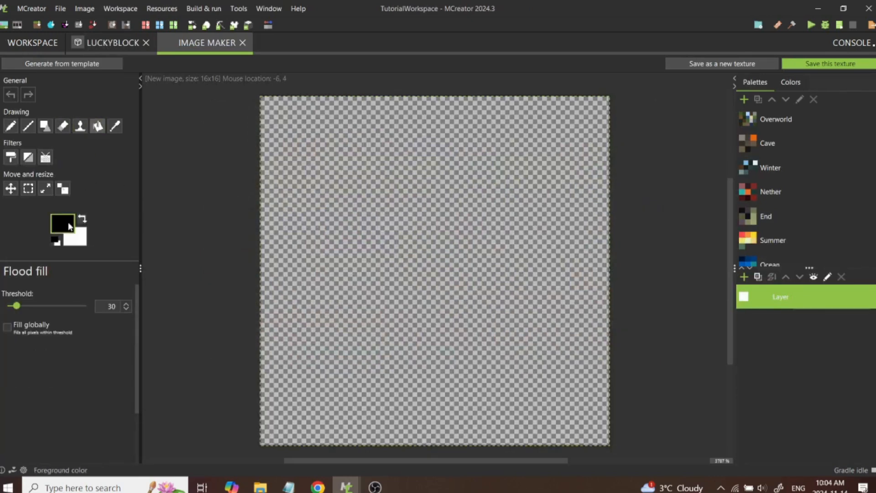
left_click(62, 224)
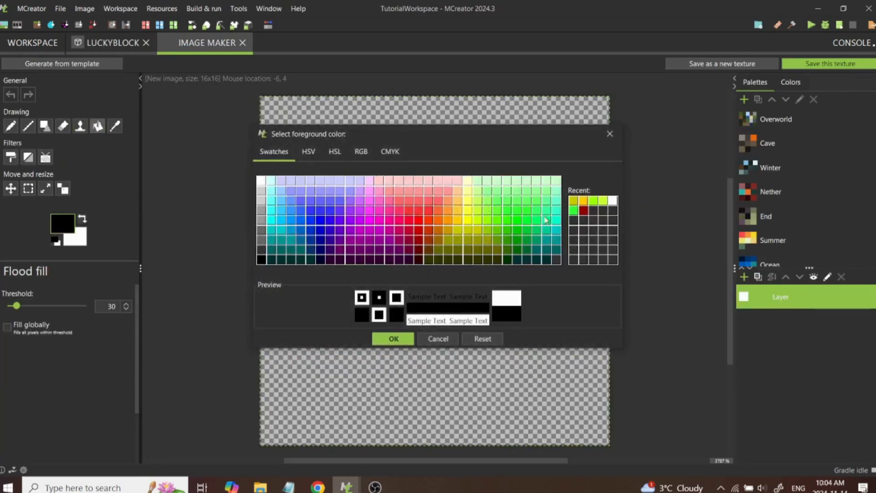
left_click(594, 201)
left_click(393, 339)
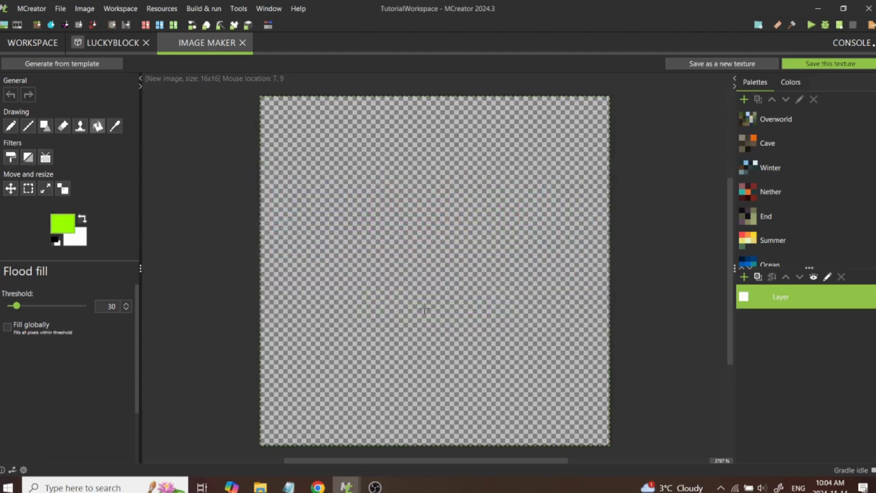
left_click(422, 308)
- Draw a white question mark with a separate dot in the middle of the green canvas using the 1-pixel Pencil
left_click(11, 126)
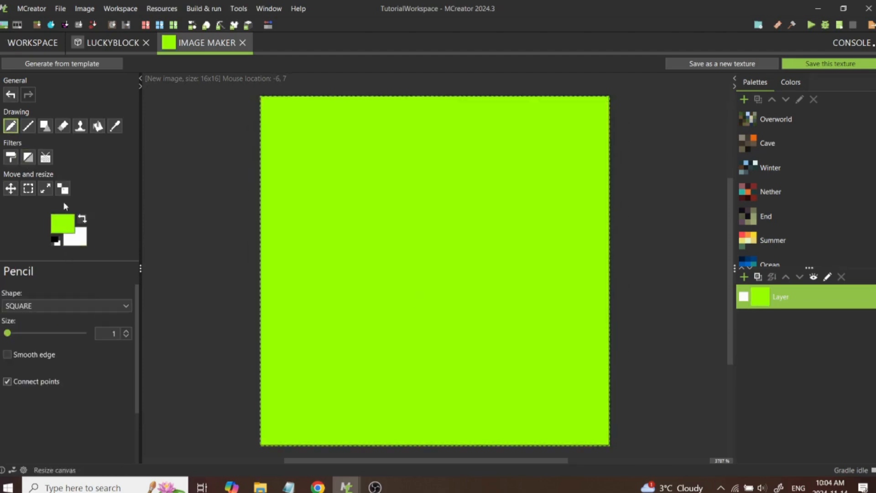
left_click(82, 219)
mouse_move(402, 261)
left_mouse_down()
mouse_move(489, 198)
mouse_move(447, 319)
left_mouse_up()
left_click(446, 370)
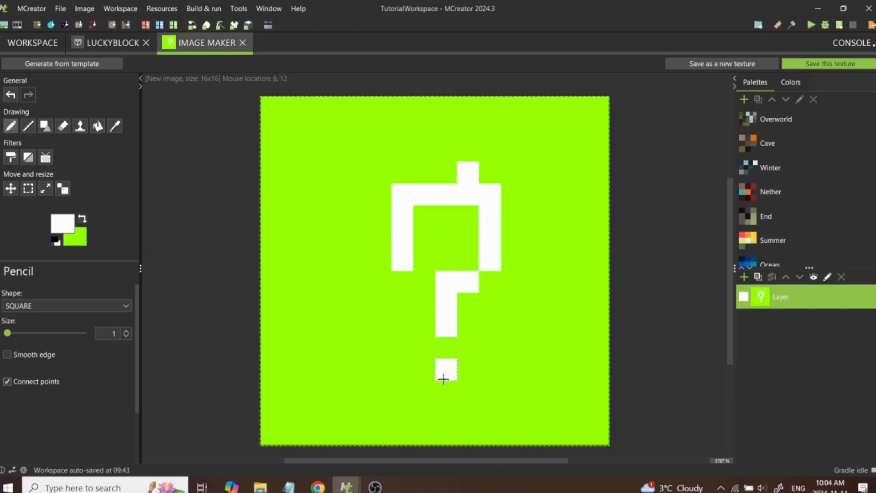
- Add one white pixel near each of the four corners of the texture, one pixel in from the edges
left_click(293, 129)
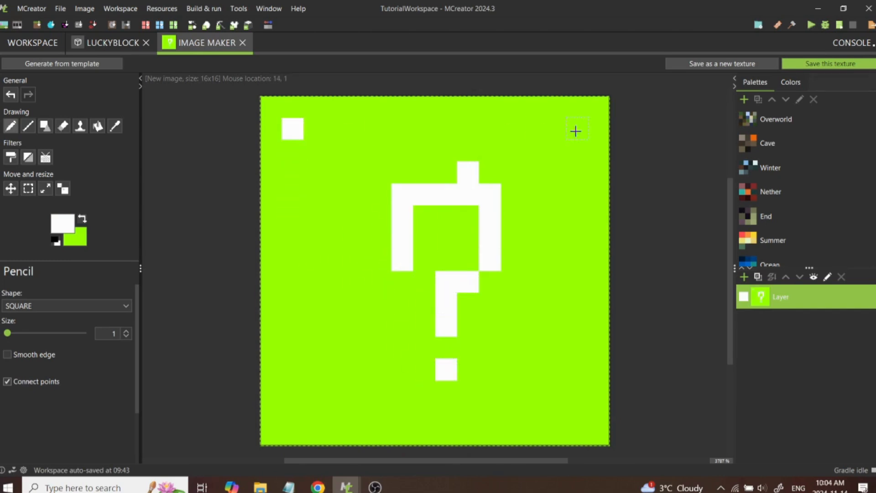
left_click(577, 129)
left_click(293, 414)
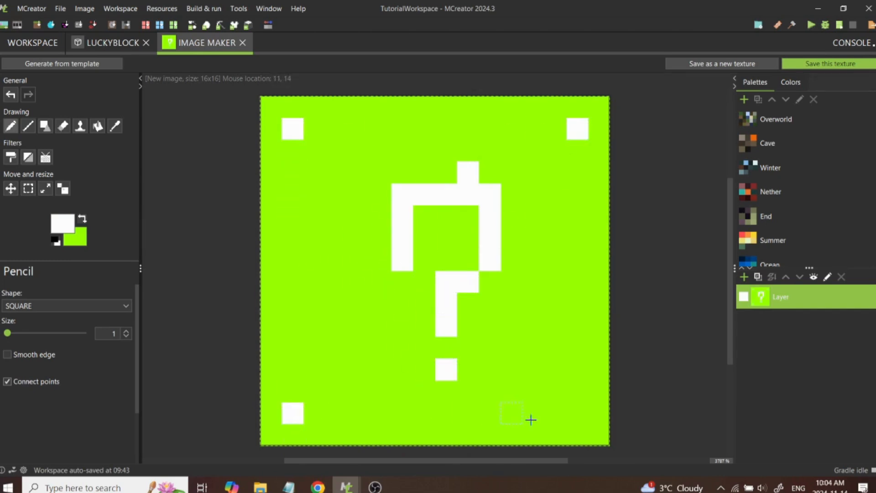
left_click(578, 414)
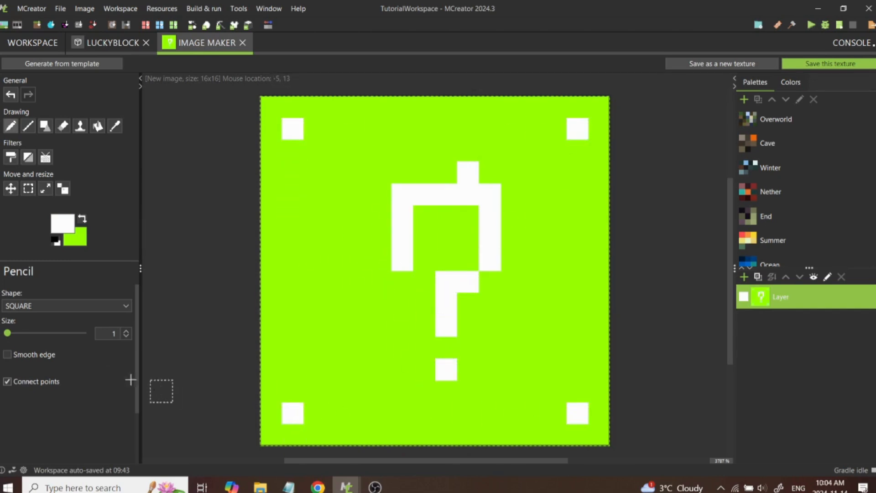
- Choose a dark olive-yellow foreground color and shade beside and below the upper-left white corner pixel
left_click(81, 220)
left_click(64, 220)
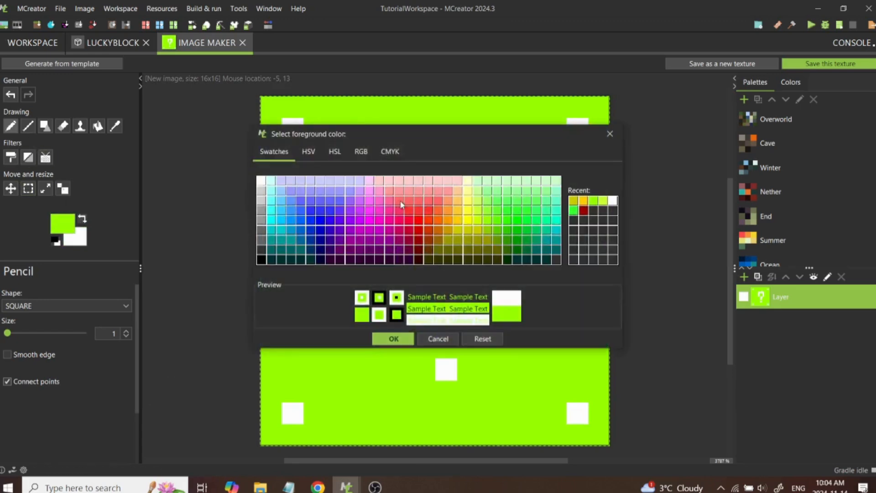
left_click(457, 233)
left_click(448, 239)
left_click(393, 338)
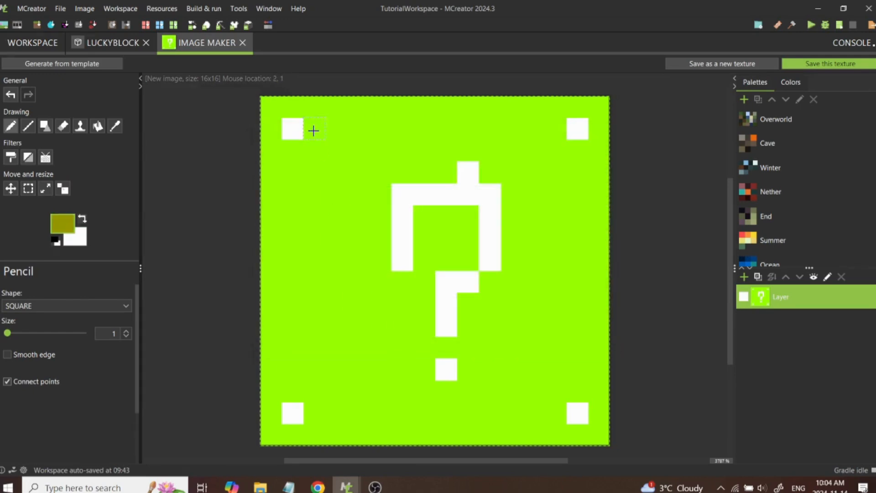
left_click(315, 128)
left_click_drag(292, 150, 315, 150)
- Draw olive shading along the inside and right edges of the question mark's hook
mouse_move(402, 282)
left_mouse_down()
mouse_move(445, 217)
mouse_move(468, 217)
left_mouse_up()
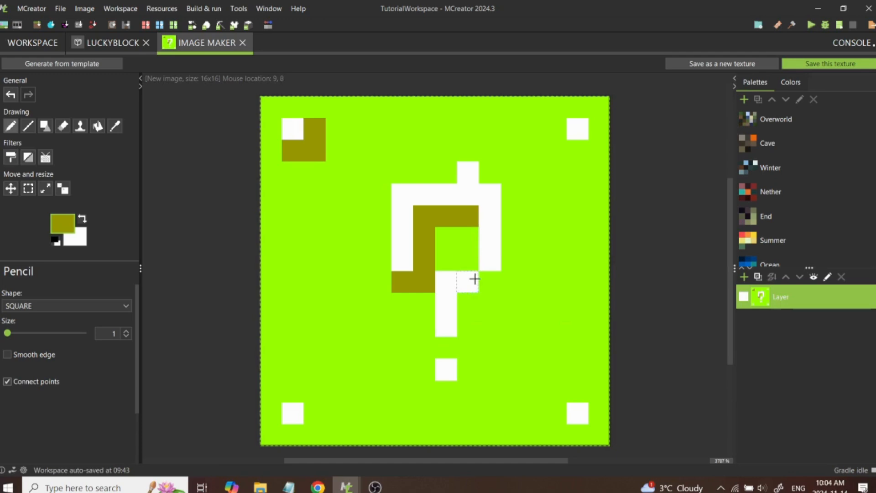
left_click(490, 282)
left_click(476, 300)
left_click(489, 301)
left_click_drag(511, 261, 512, 194)
left_click(488, 177)
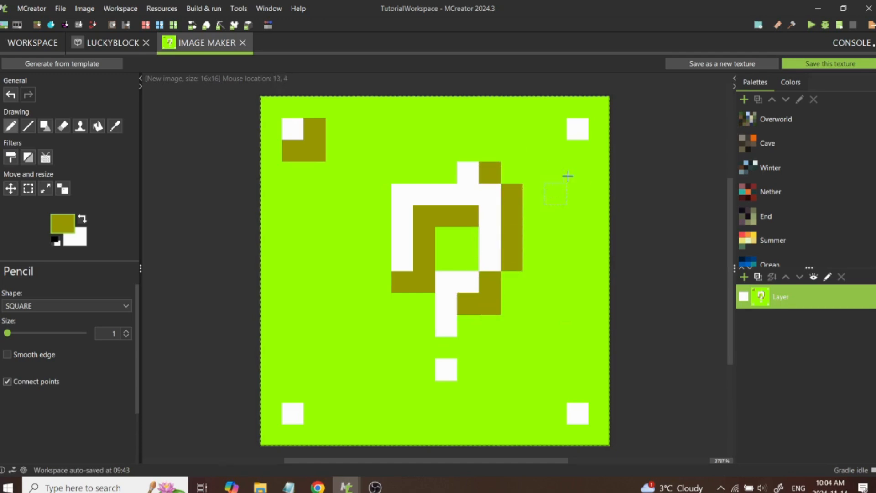
- Add olive shading to the three remaining corner pixels and around the question mark's dot and lower stem
left_click_drag(593, 129, 580, 152)
left_click_drag(596, 416, 578, 436)
left_click(466, 373)
left_click_drag(466, 373, 449, 390)
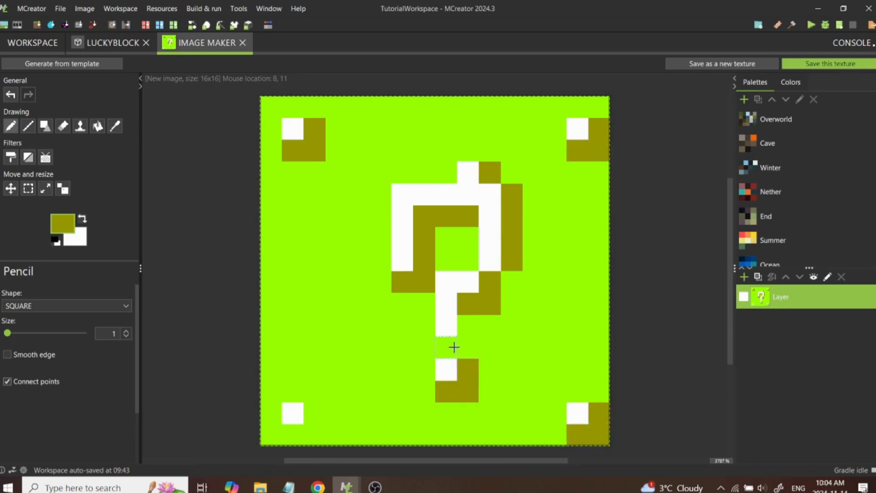
mouse_move(454, 346)
left_mouse_down()
mouse_move(466, 348)
mouse_move(468, 330)
left_mouse_up()
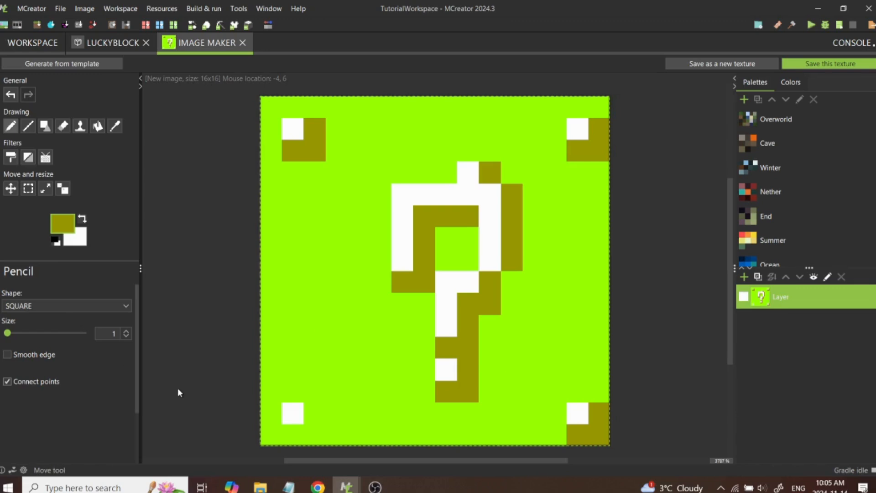
left_click_drag(315, 413, 293, 435)
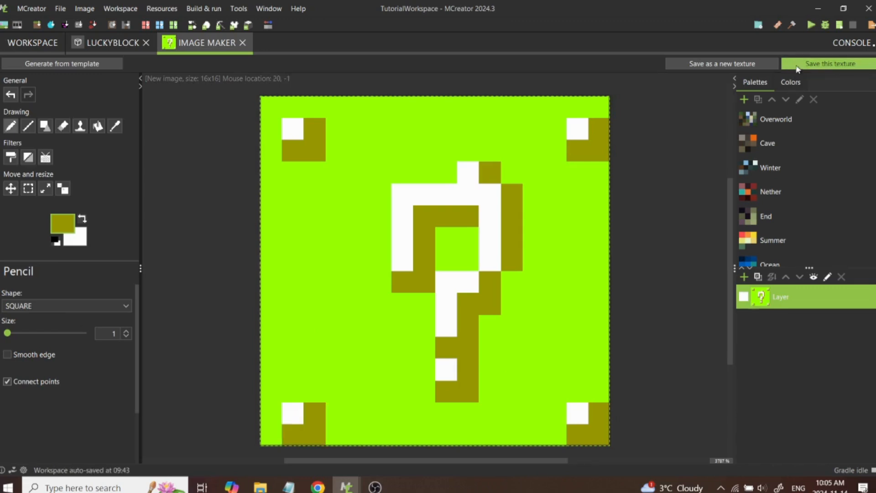
- Save the drawing as a Block texture named luckyblock
left_click(798, 68)
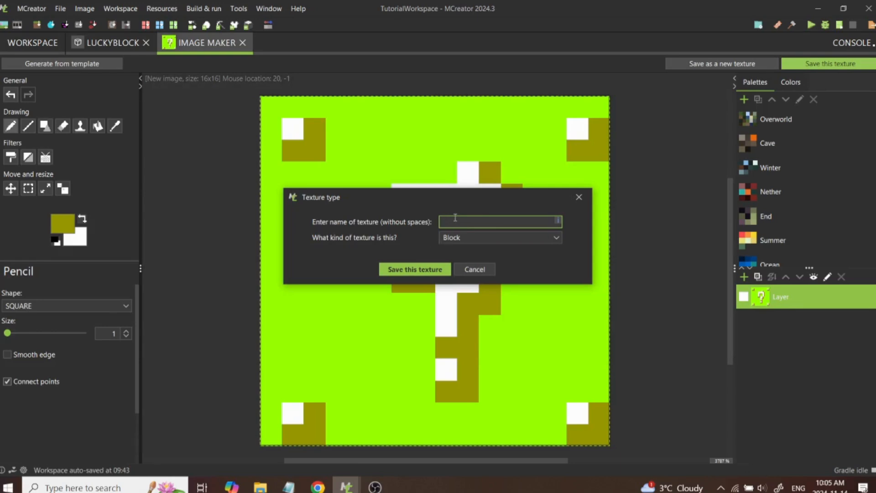
type("luckyblock")
left_click(466, 238)
left_click(436, 237)
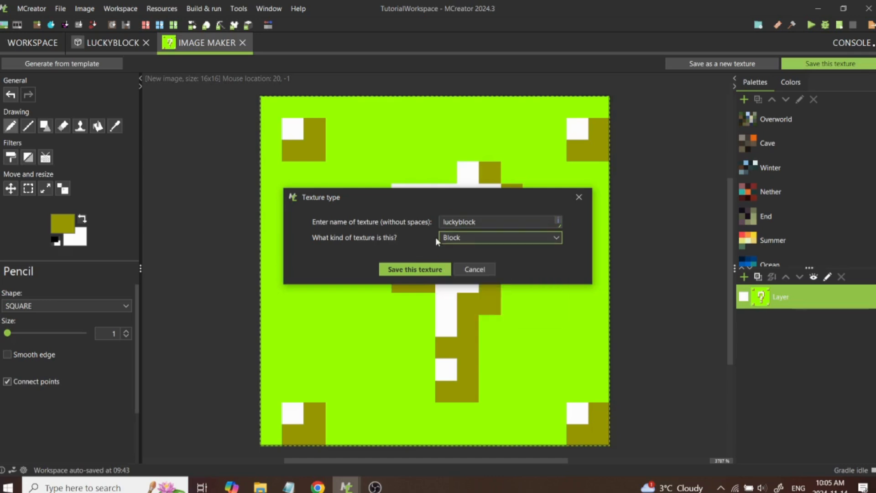
left_click(428, 271)
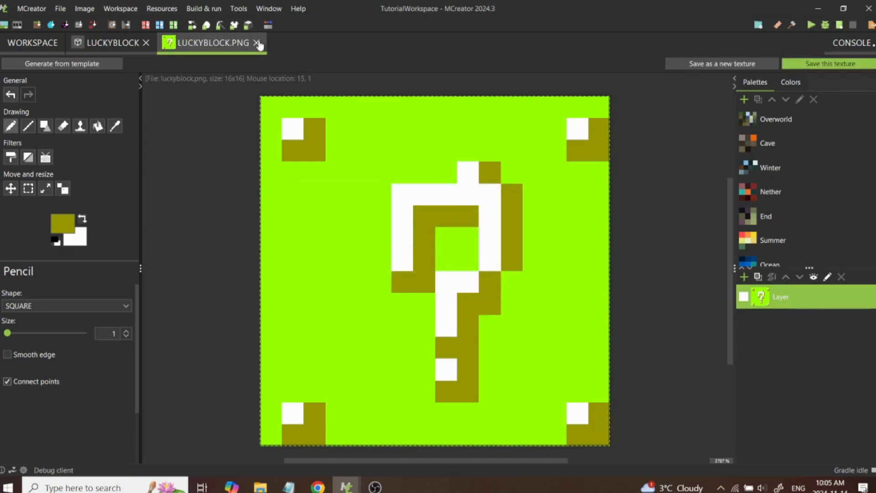
- Close the image editor and assign the luckyblock texture to the block's Bottom / main face
left_click(257, 43)
left_click(222, 287)
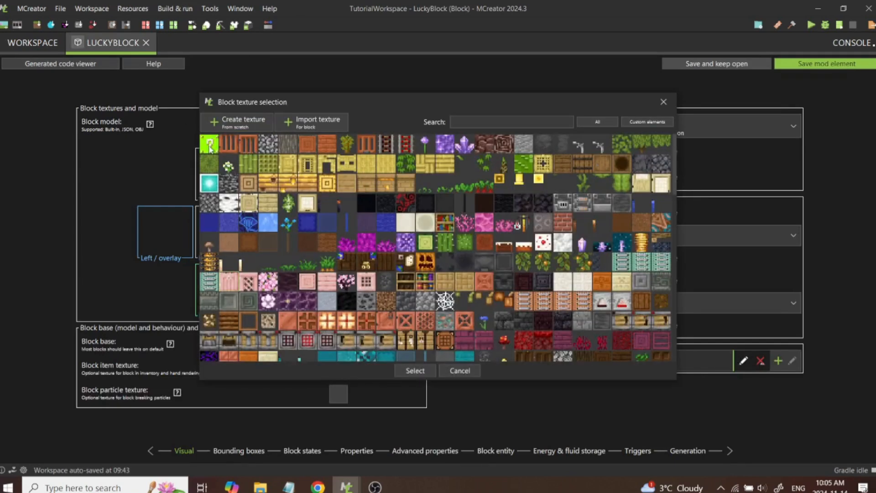
left_click(414, 370)
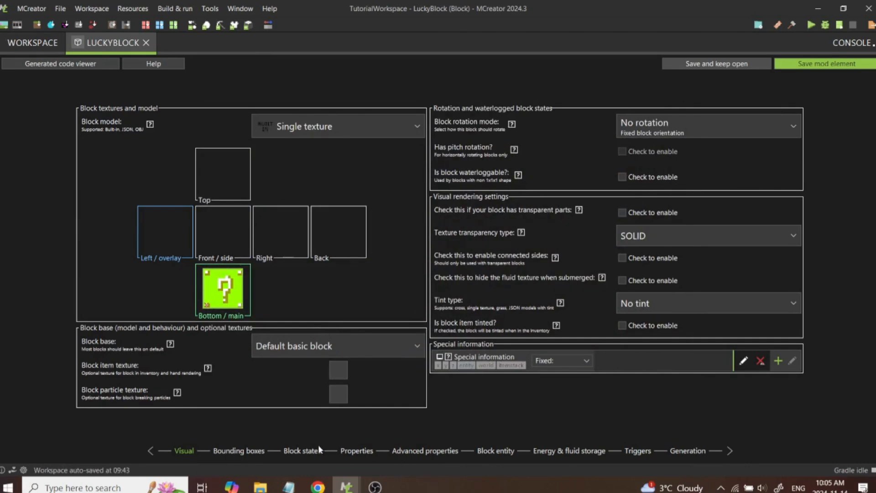
- Add the block to the My Mods creative inventory tab in its properties
left_click(354, 451)
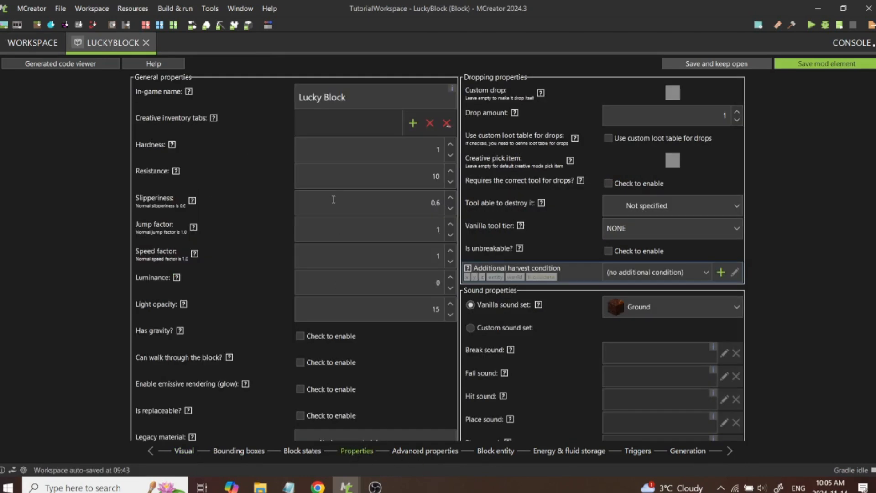
left_click(413, 122)
left_click(376, 190)
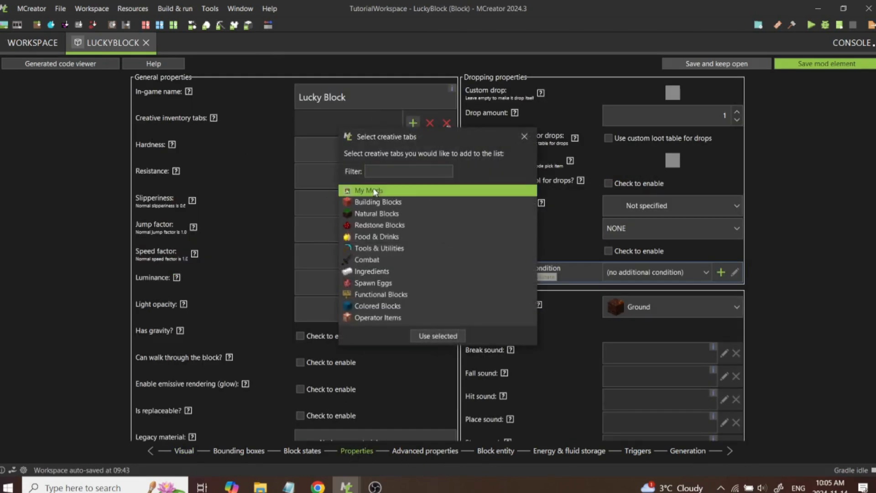
left_click(438, 336)
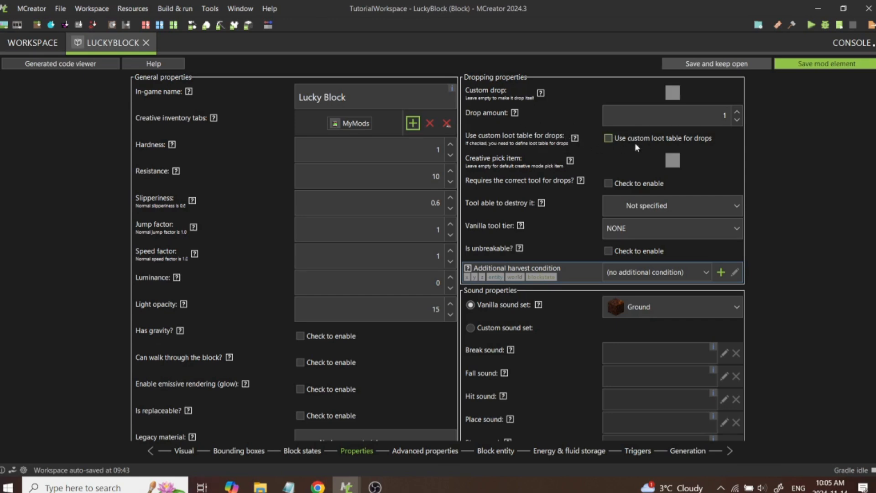
- Enable the custom loot table for the block's drops and save the Lucky Block mod element
left_click(609, 138)
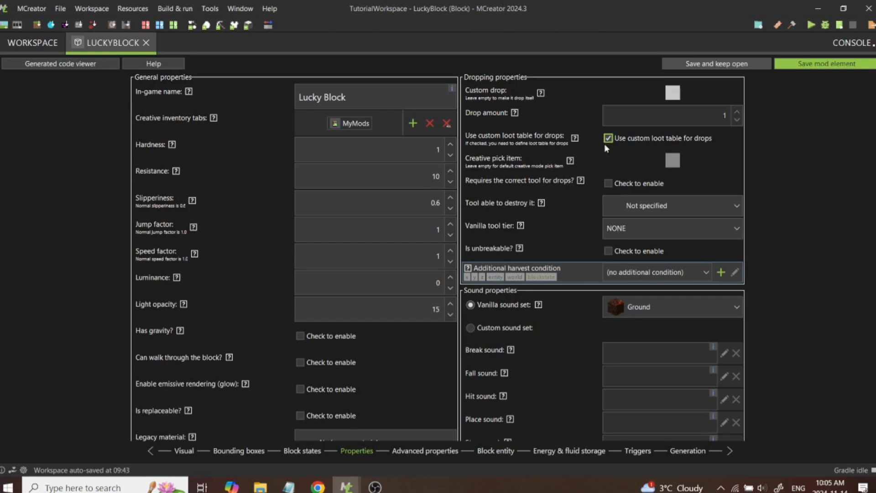
left_click(575, 138)
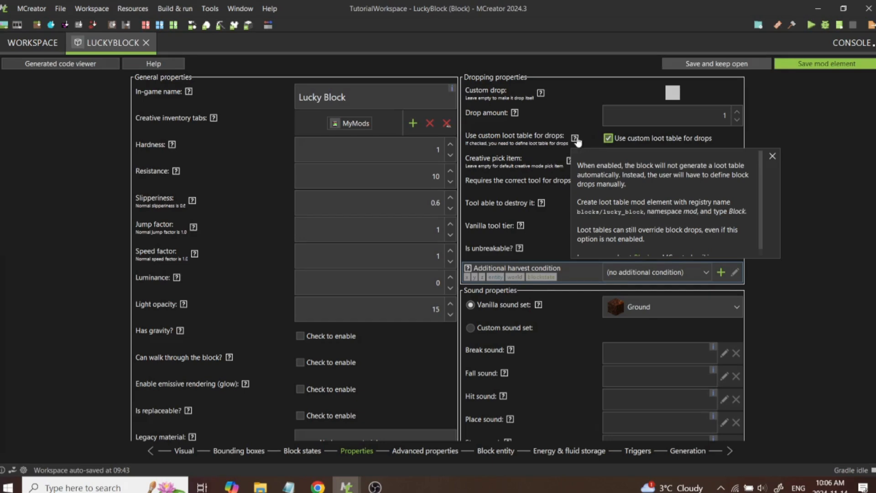
left_click(773, 156)
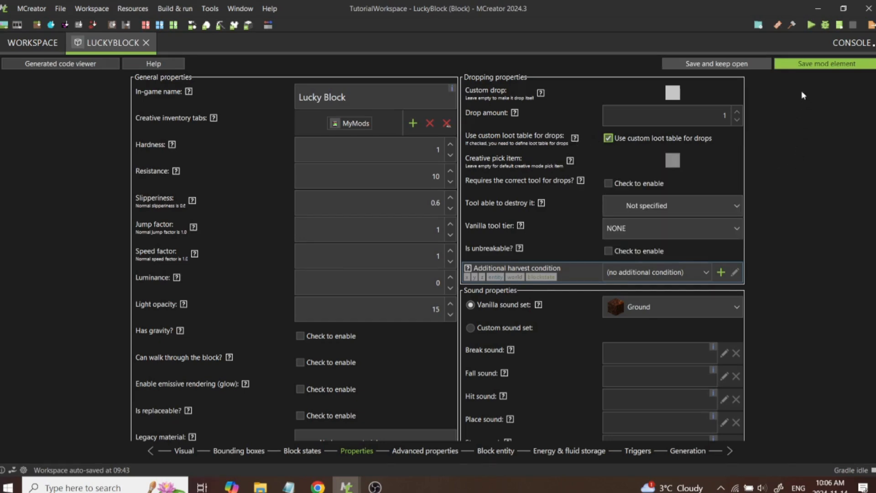
left_click(804, 66)
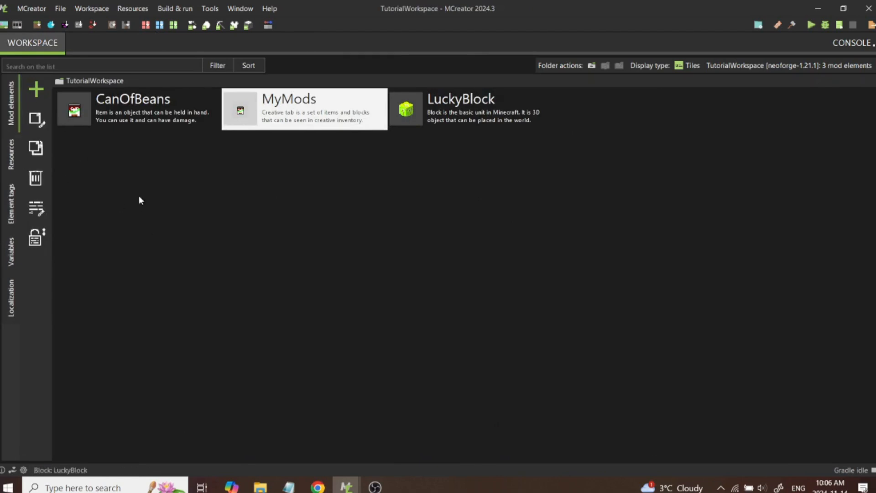
- Create a new Loot table mod element named LuckyBlockLootTable
left_click(36, 89)
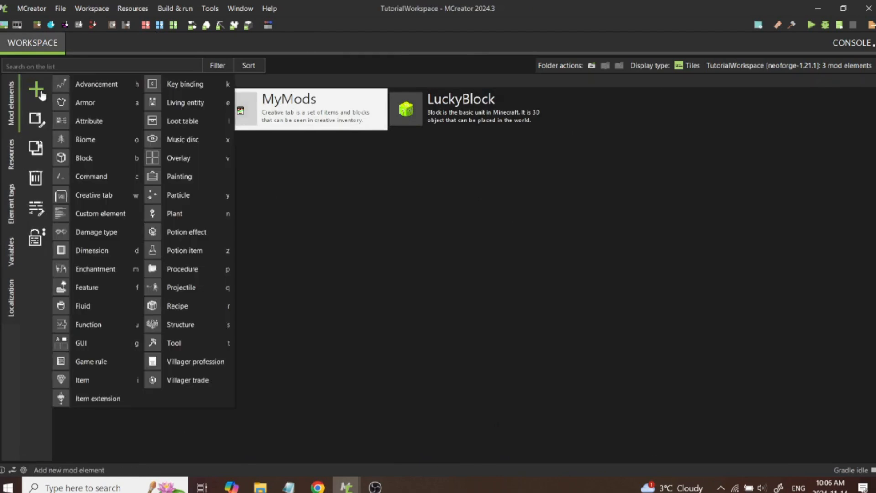
left_click(185, 121)
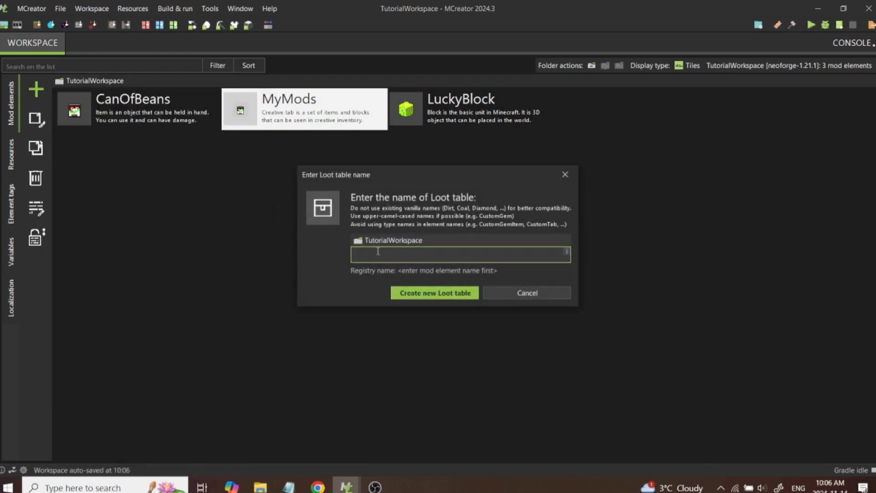
type("LuckyBlock")
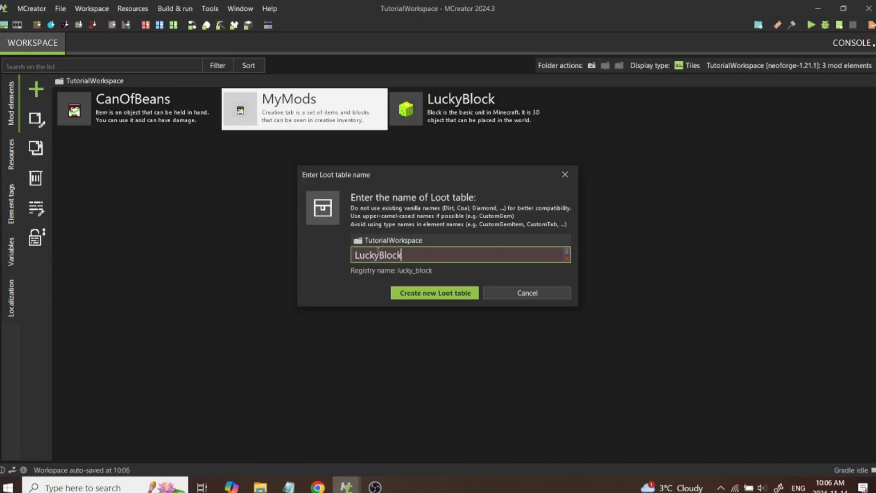
type("LootTable")
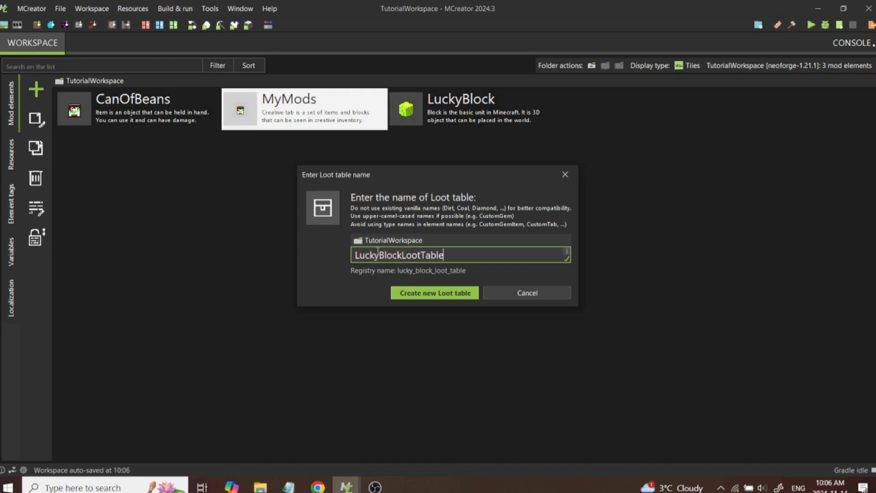
left_click(421, 294)
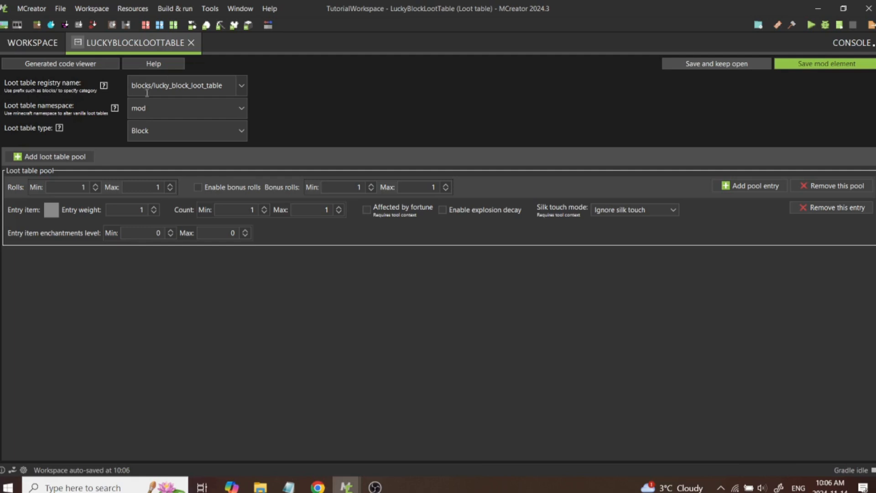
- Look up the required loot table registry name in the custom loot table help of the LuckyBlock element's properties
left_click(33, 43)
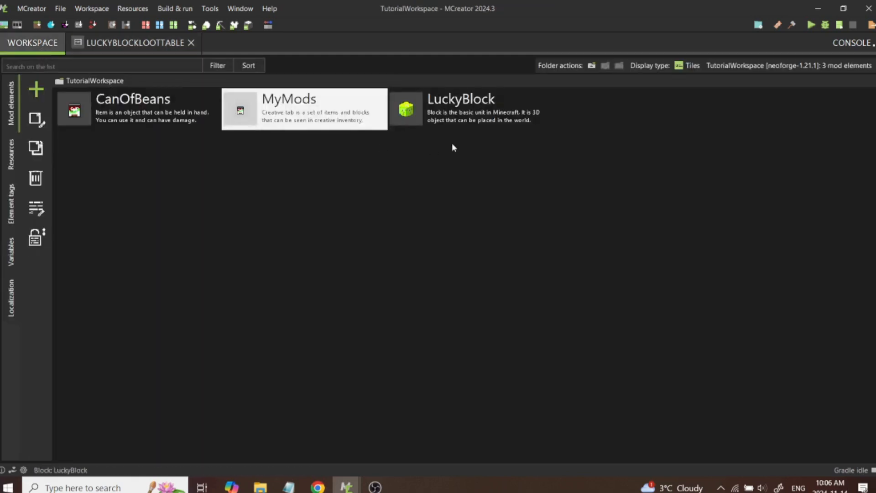
double_click(464, 116)
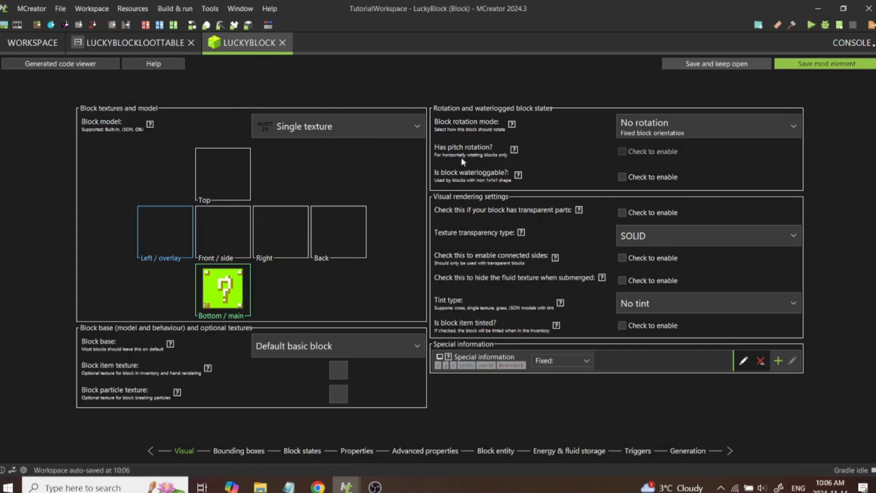
left_click(359, 452)
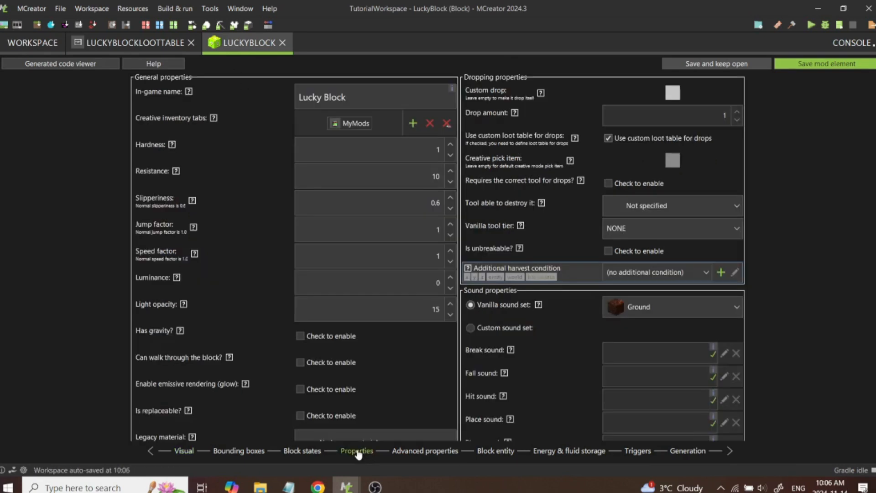
mouse_move(575, 138)
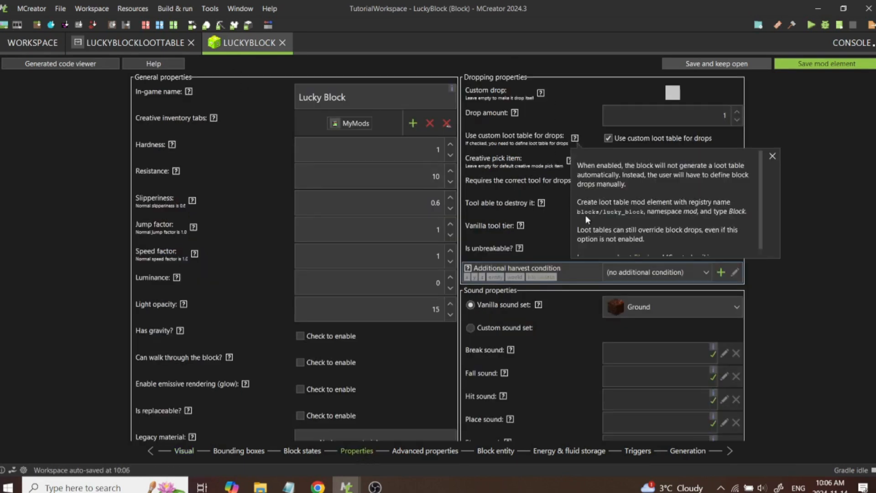
- Change the registry name of LuckyBlockLootTable to blocks/lucky_block
left_click(146, 43)
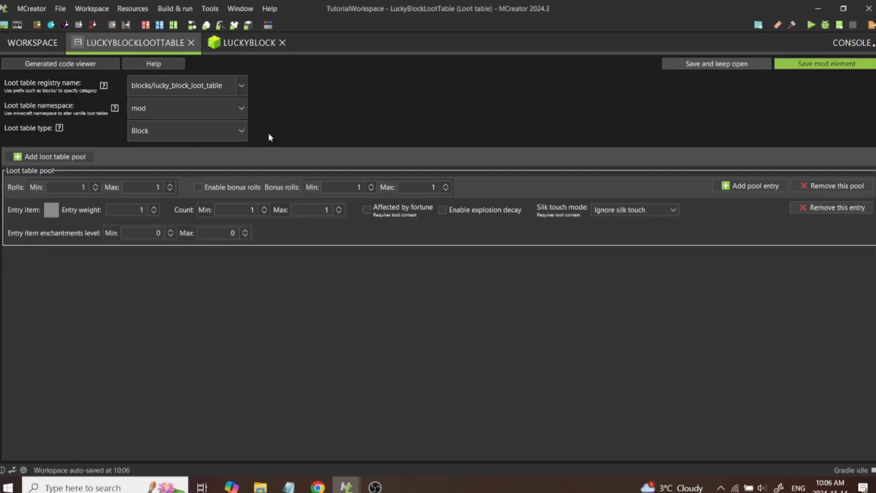
left_click(172, 87)
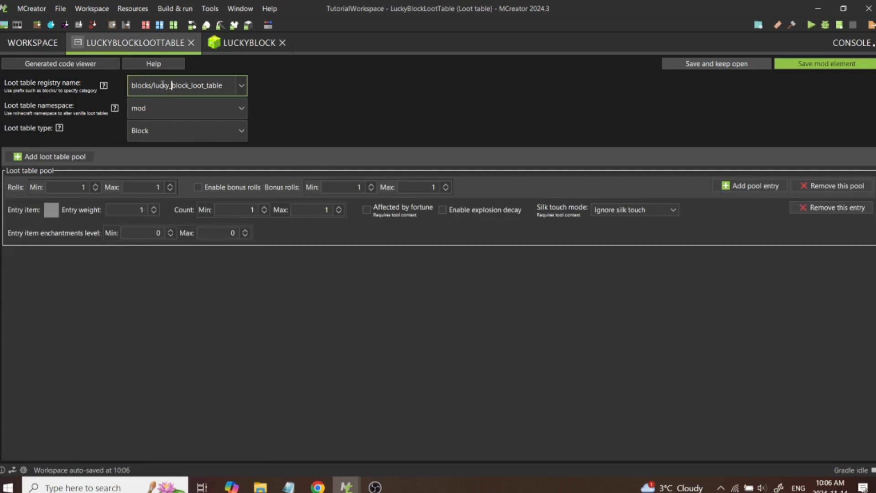
left_click_drag(190, 87, 223, 86)
key("BackSpace")
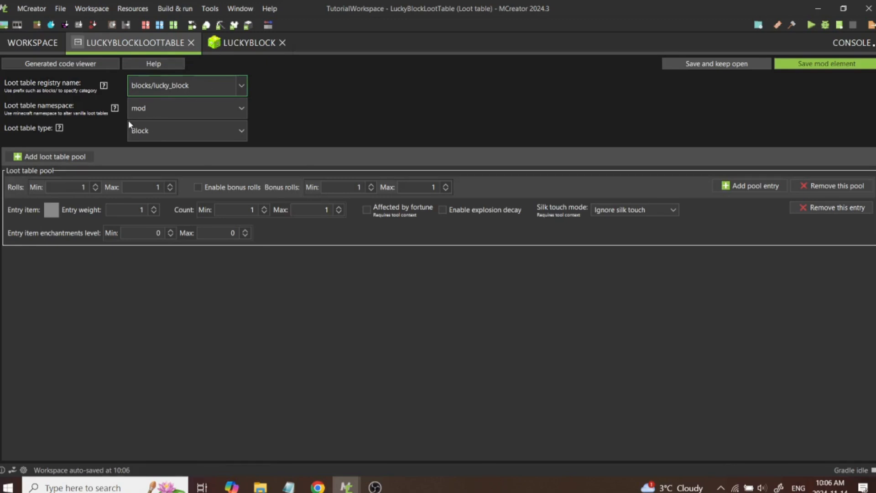
- Set the loot table's namespace to mod and its type to Block
left_click(154, 113)
left_click(165, 121)
left_click(139, 138)
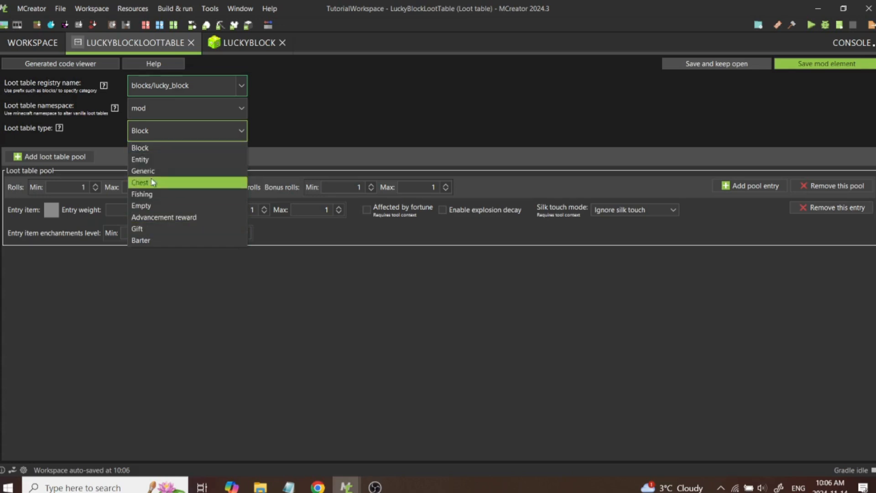
left_click(152, 148)
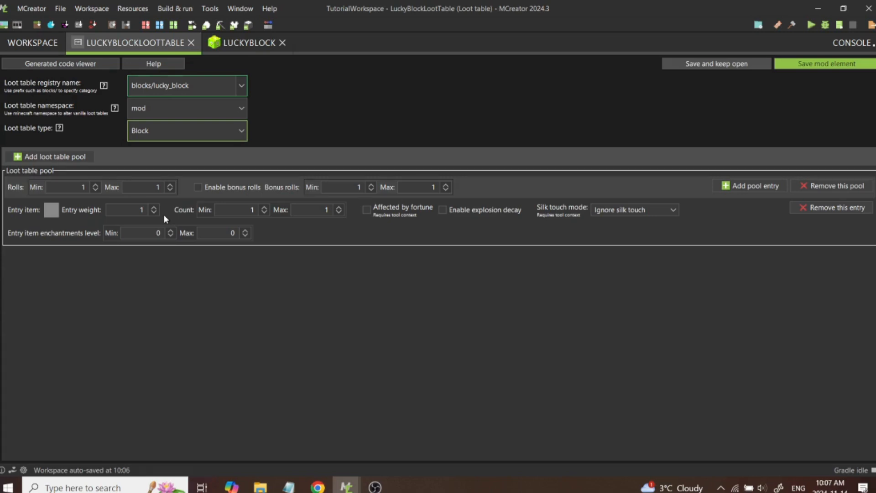
left_click(69, 157)
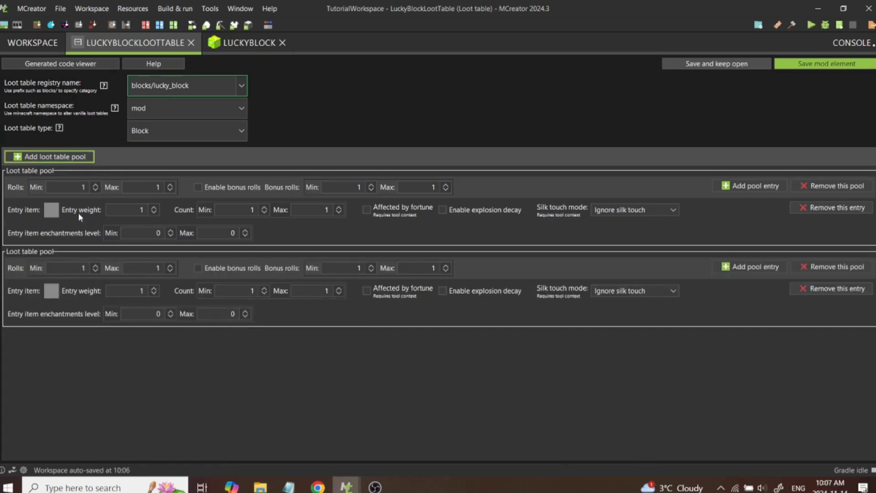
left_click(69, 157)
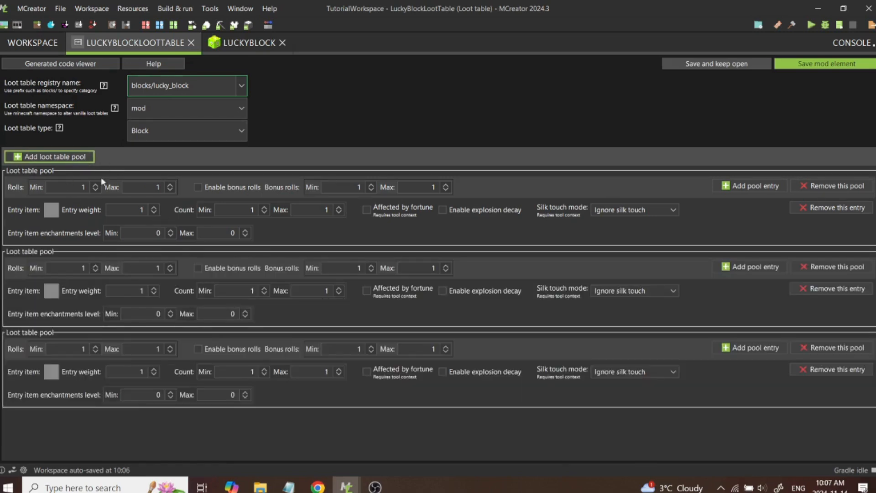
left_click(839, 352)
left_click(842, 270)
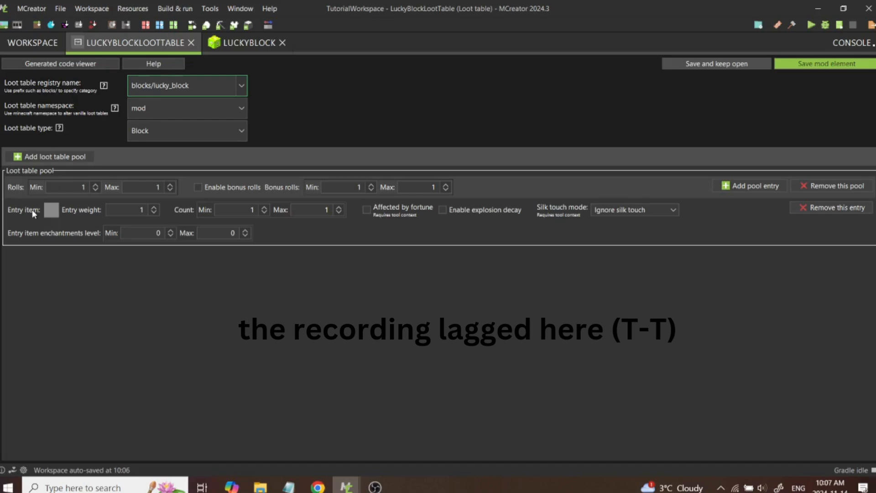
- Add a second entry to the loot table pool with Diamond as its item
left_click(750, 186)
left_click(51, 259)
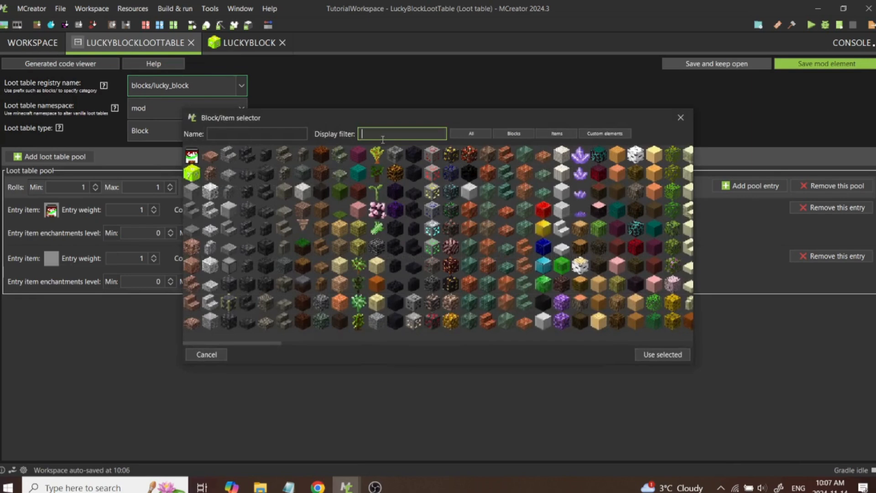
type("diam")
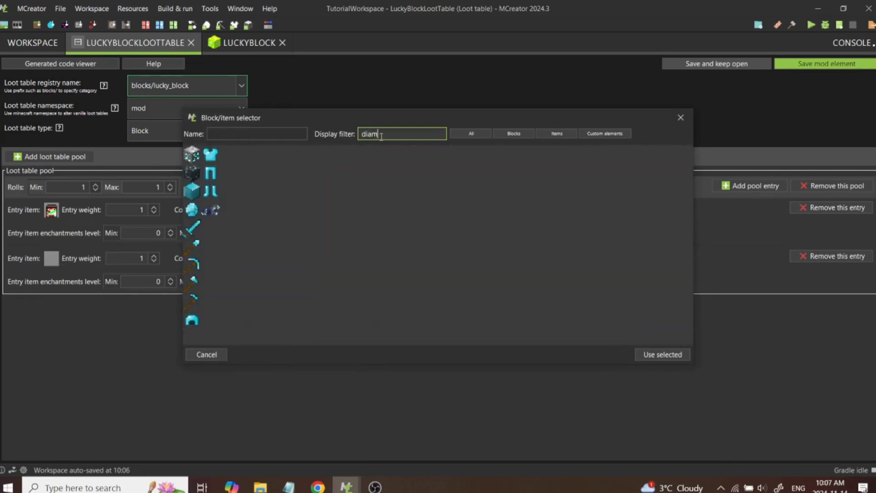
left_click(191, 210)
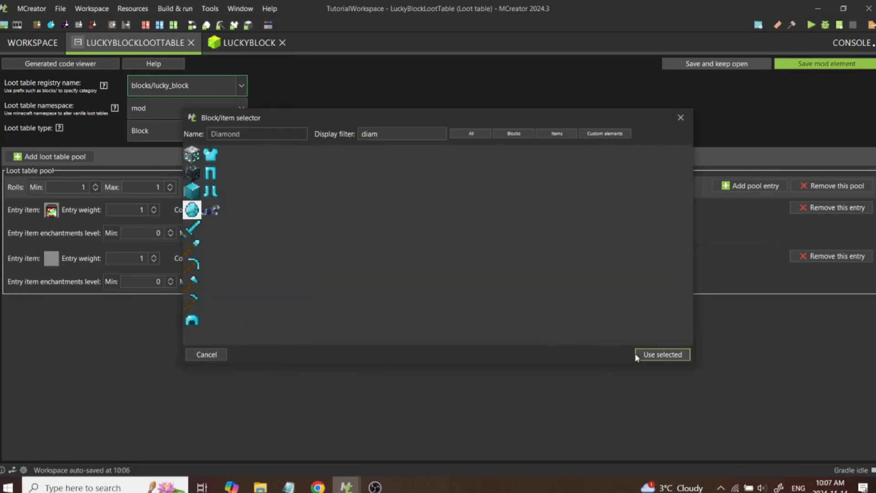
left_click(648, 354)
- Add a third entry to the loot table pool with Slime Block as its item
left_click(753, 185)
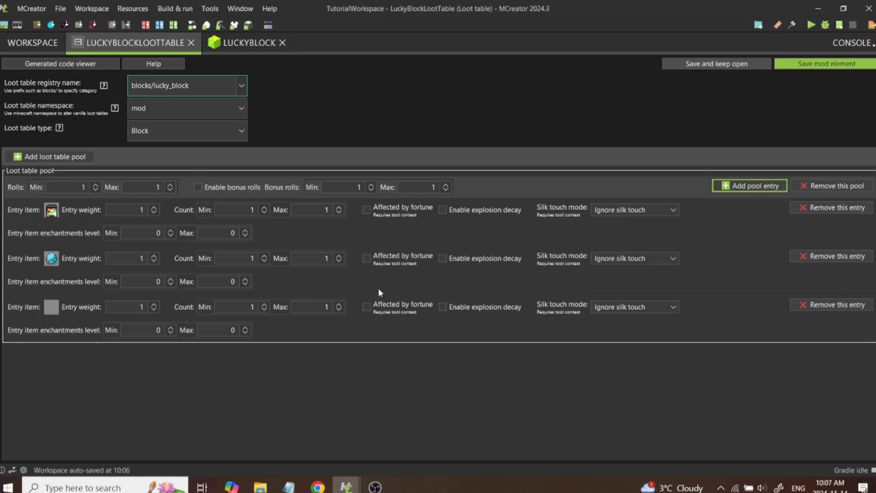
left_click(47, 311)
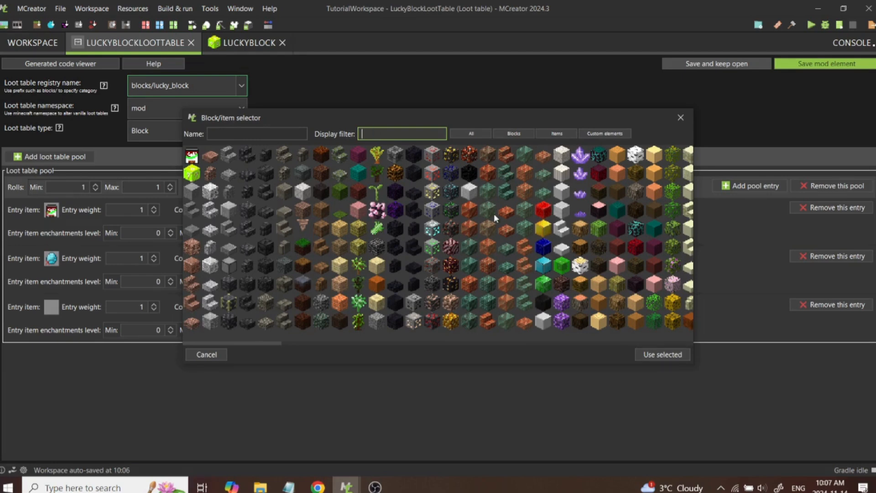
type("sli")
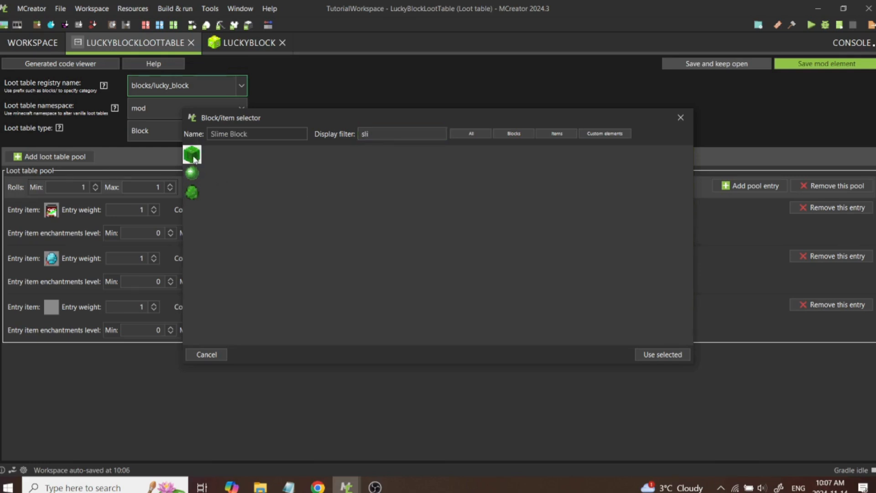
left_click(192, 173)
left_click(191, 159)
left_click(678, 355)
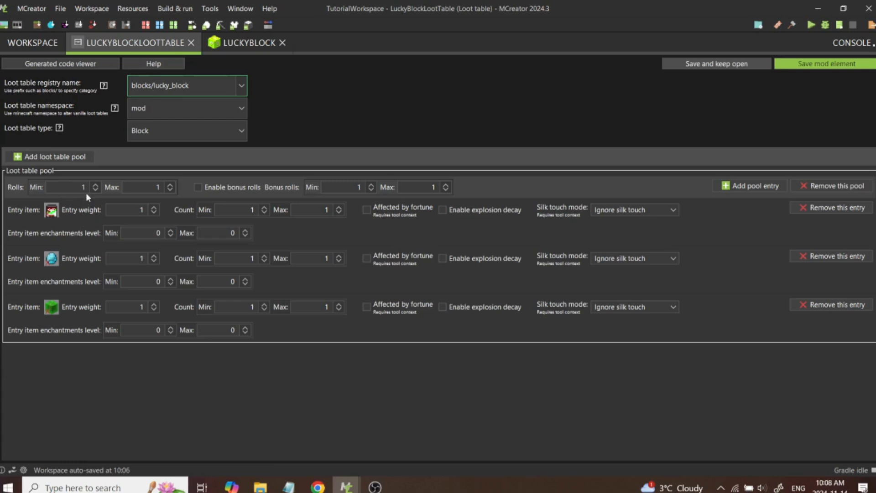
- Set the loot table pool's minimum rolls to 2
left_click(74, 187)
left_click(142, 190)
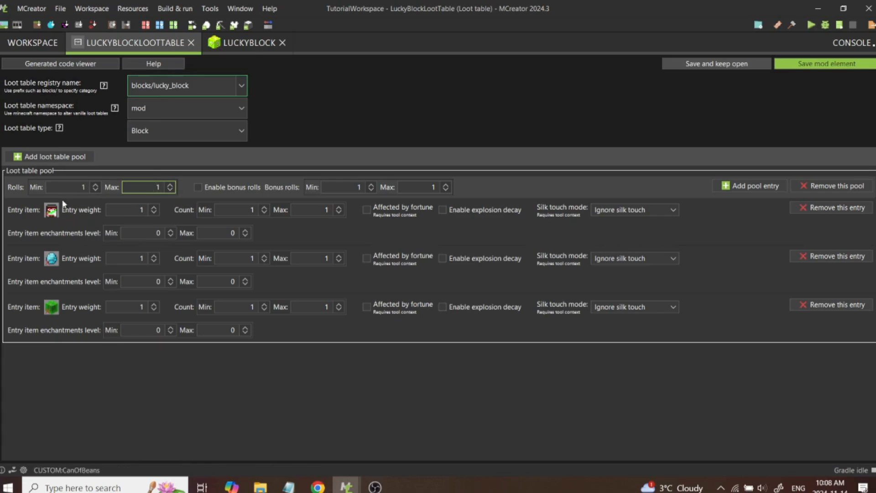
left_click(77, 186)
double_click(78, 185)
type("21")
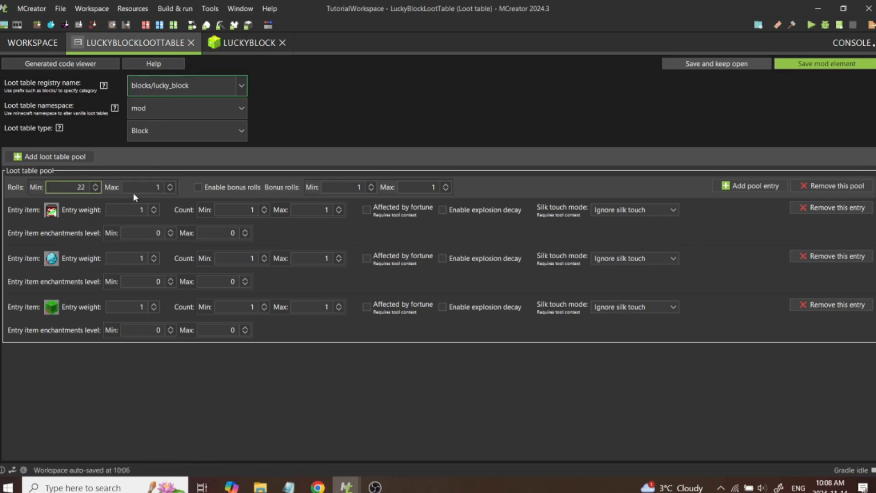
key("BackSpace")
double_click(139, 187)
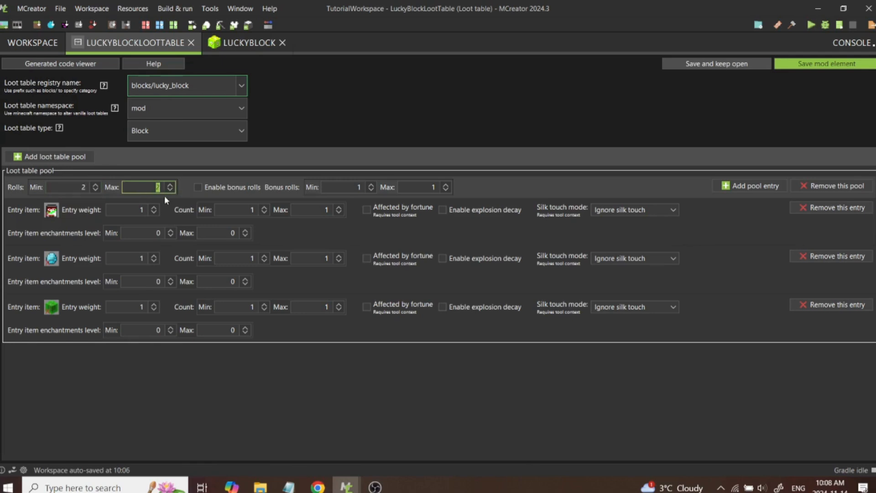
- Set the pool's minimum rolls to 1 and its maximum rolls to 5
left_click(80, 188)
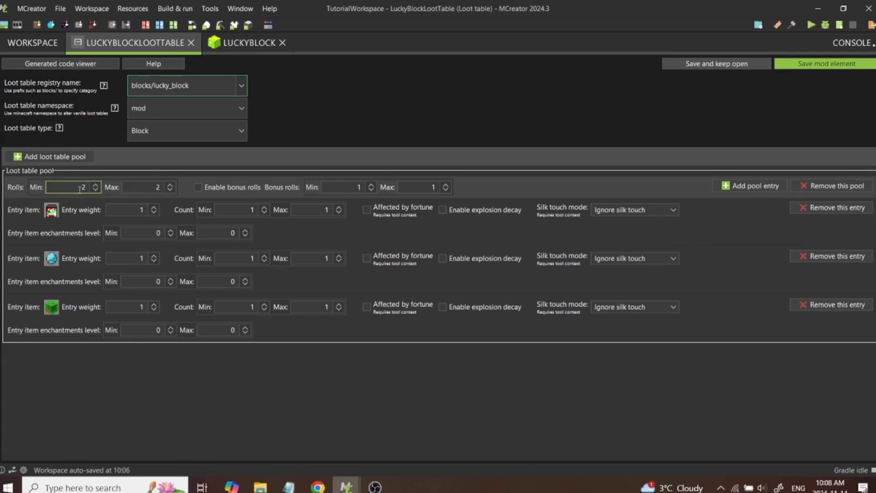
key("BackSpace")
type("1")
left_click(126, 186)
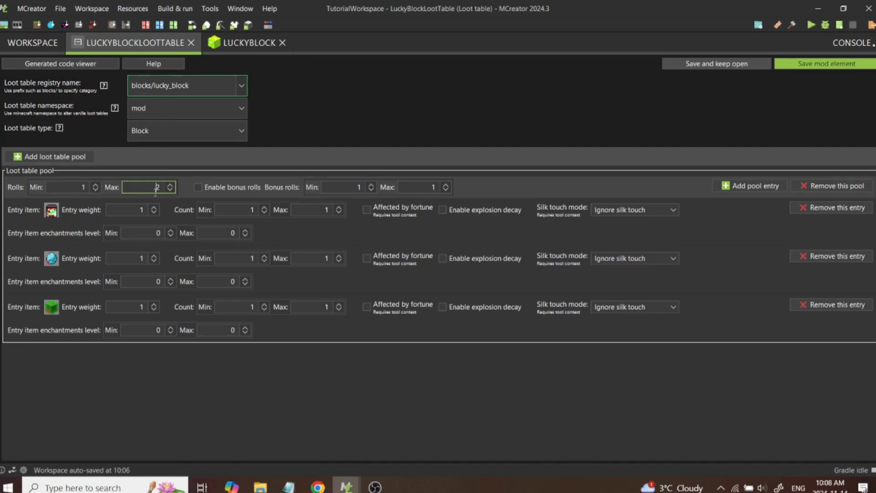
key("shift+Tab")
left_click(149, 187)
double_click(156, 187)
type("5")
- Set the pool's maximum rolls to 1
left_click(84, 191)
left_click(142, 187)
double_click(147, 187)
type("1")
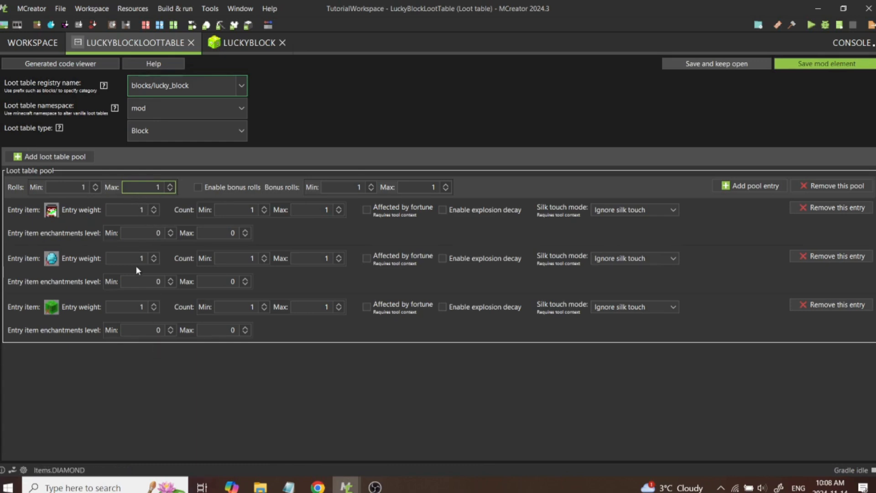
- Add a second loot table pool and set its first entry's item to Cookie
left_click(50, 156)
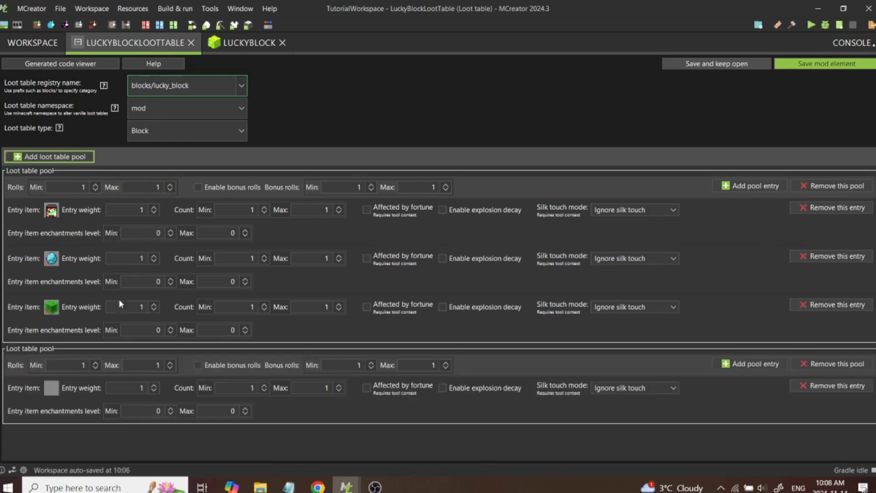
left_click(51, 388)
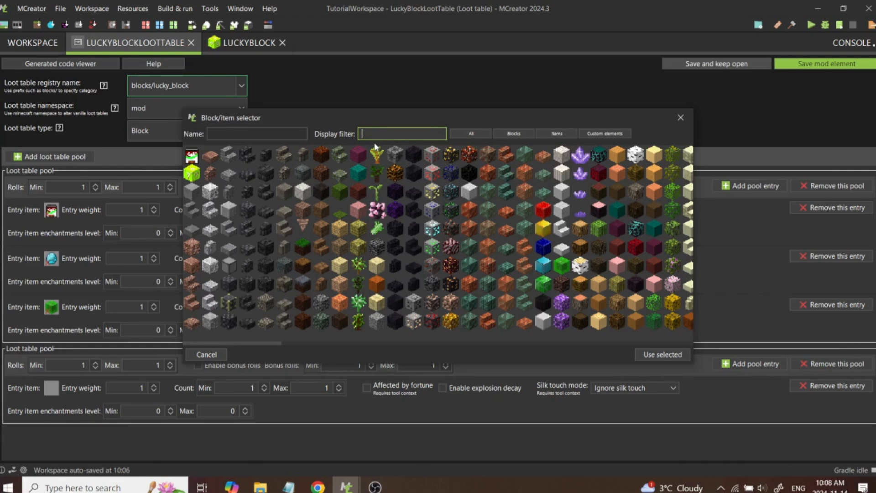
type("coo")
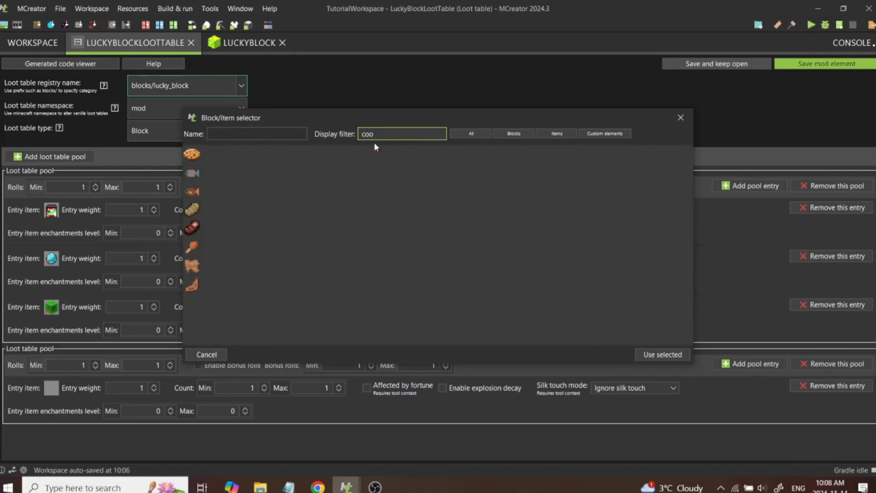
left_click(196, 157)
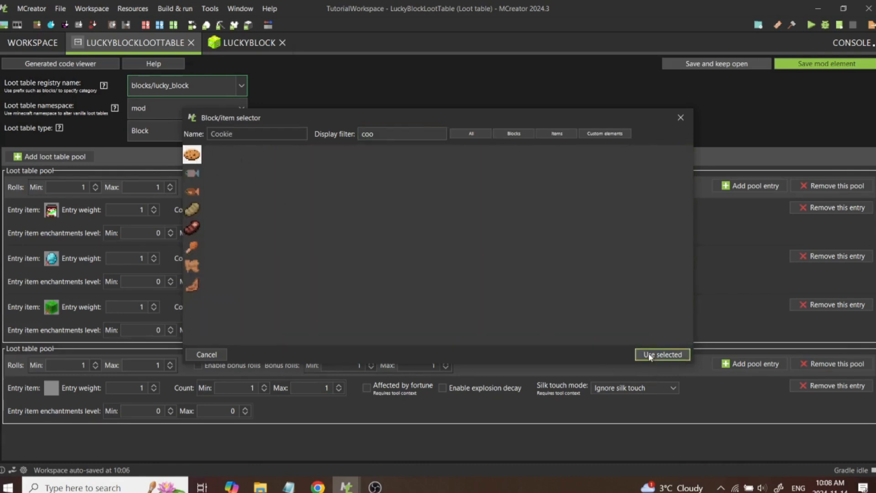
left_click(680, 355)
- Add a second entry to the second loot table pool with Potato as its item
left_click(751, 364)
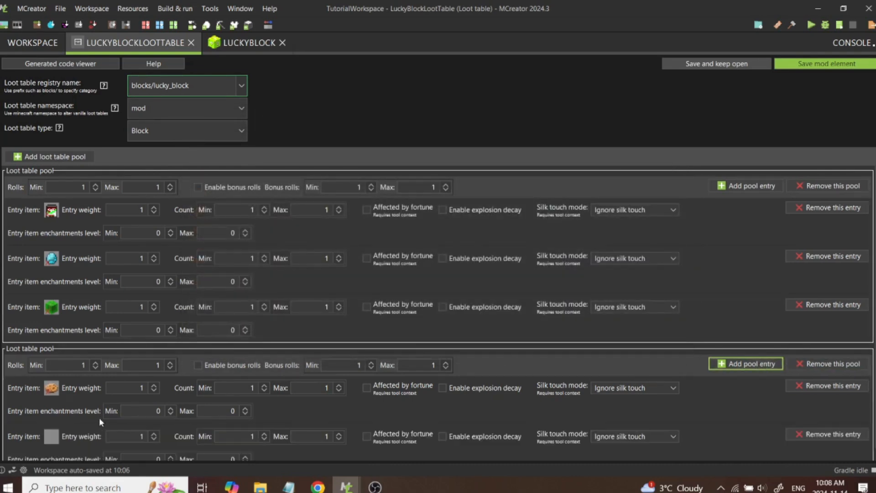
scroll(100, 418, "down", 1)
left_click(51, 424)
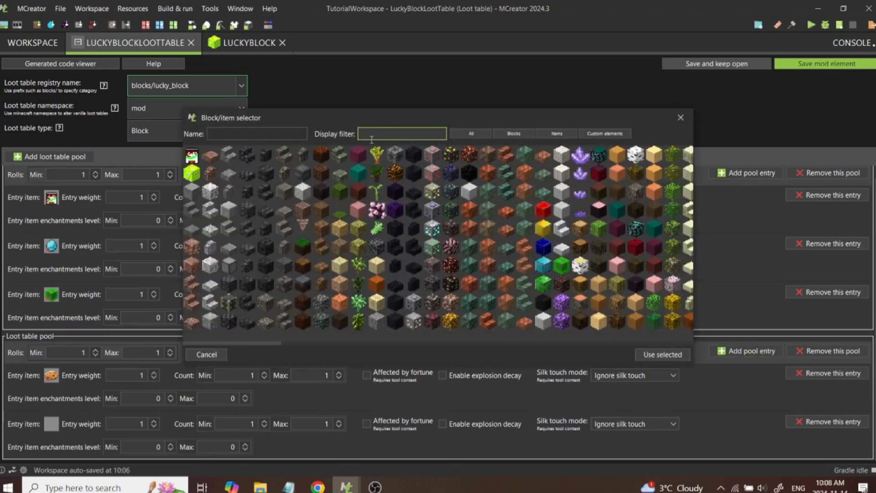
type("potat")
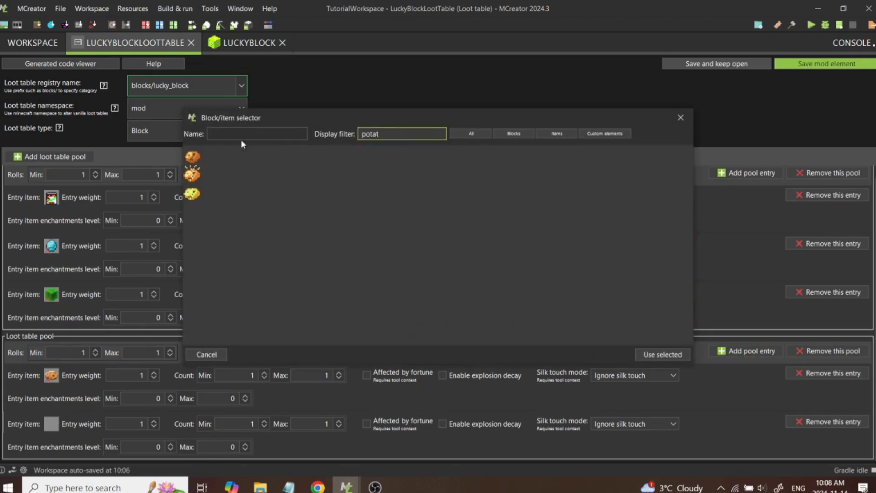
left_click(198, 156)
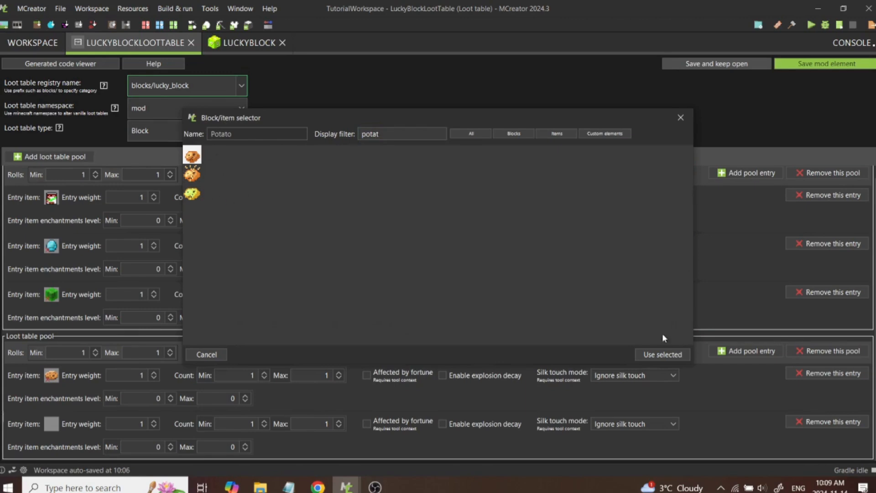
left_click(663, 354)
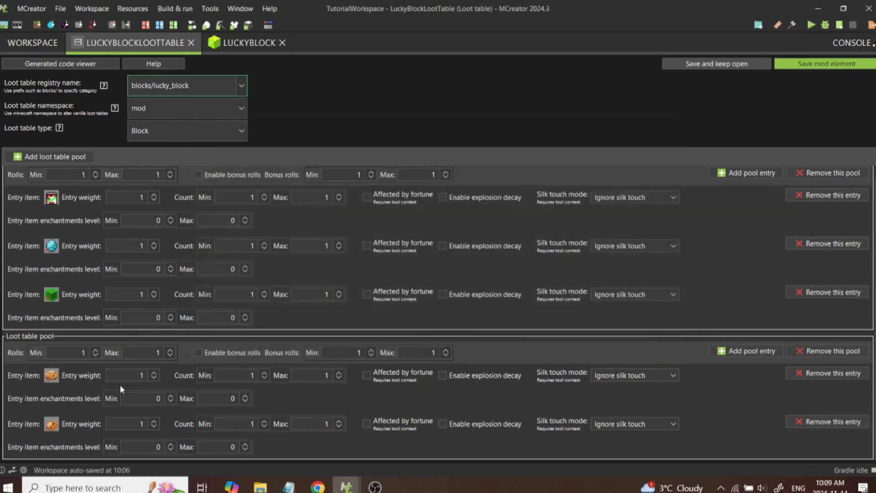
- Add a third entry to the second loot table pool with raw Chicken as its item
left_click(751, 350)
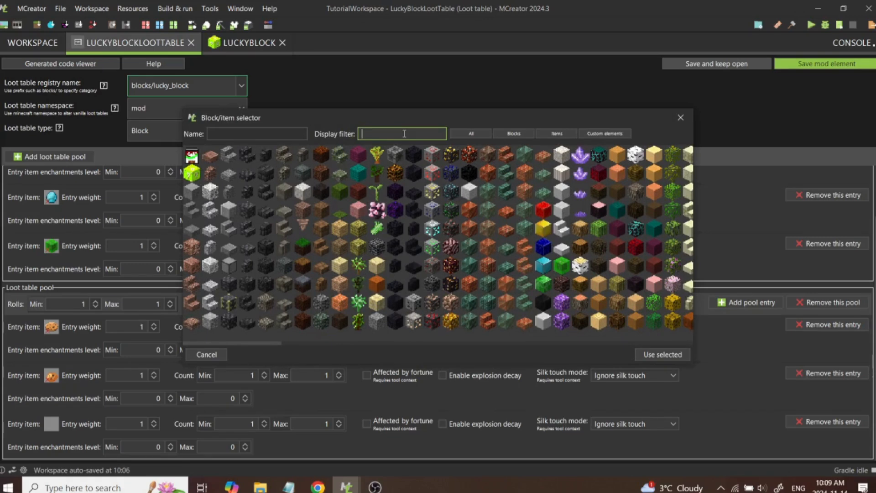
type("chi")
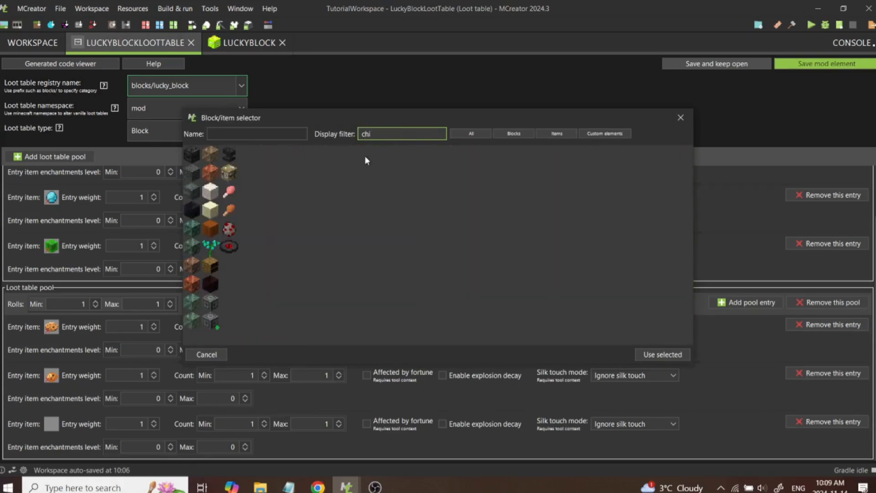
left_click(229, 192)
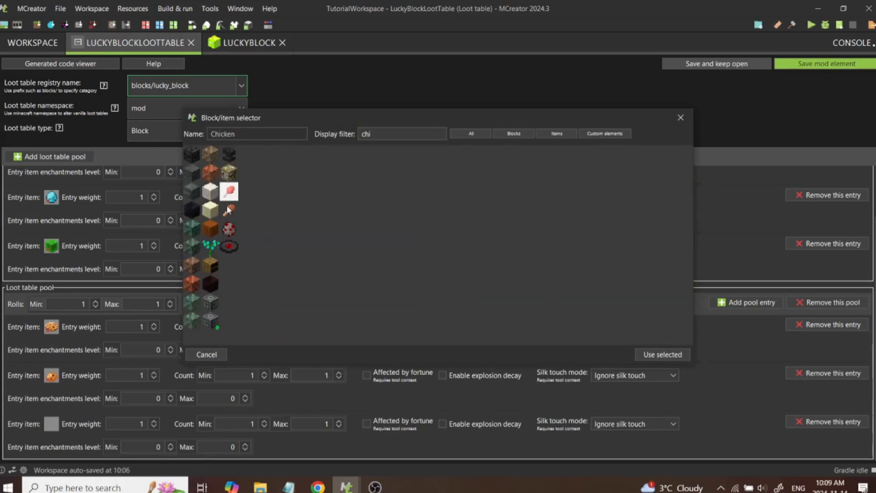
left_click(229, 210)
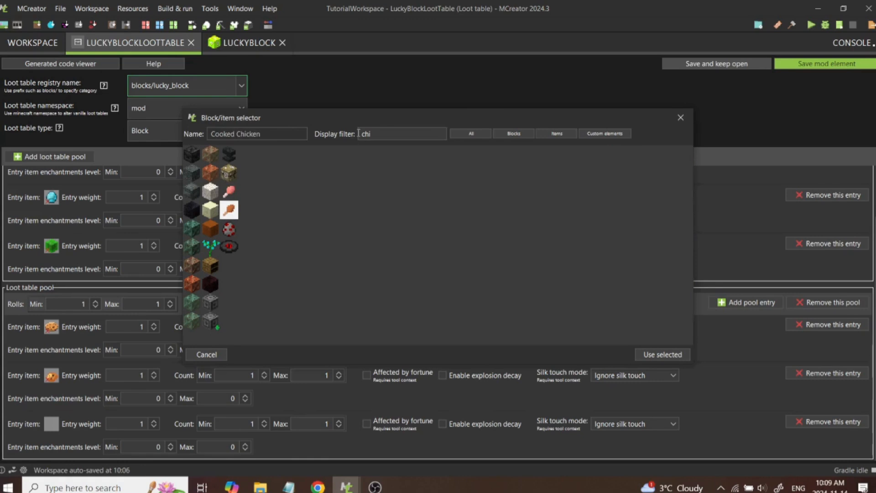
left_click(229, 193)
left_click(659, 356)
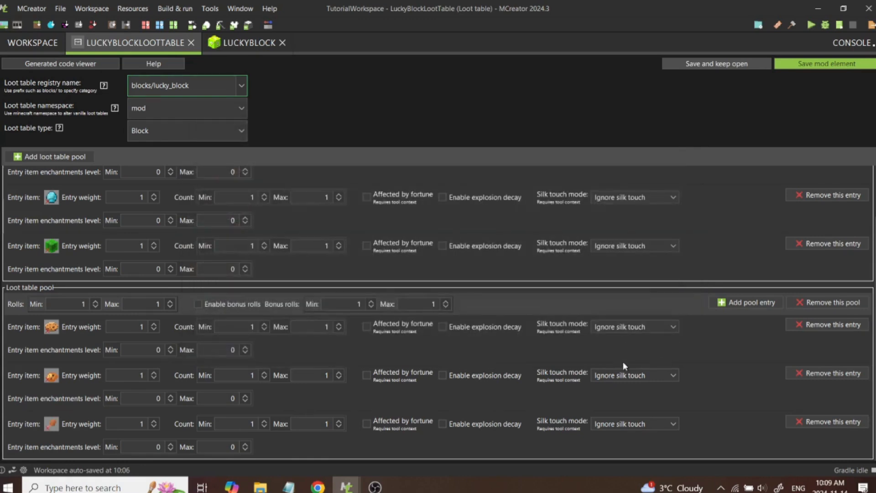
- Examine the roll settings and entries of both loot table pools and the count range of the first pool's first entry
left_click(70, 304)
scroll(58, 346, "up", 3)
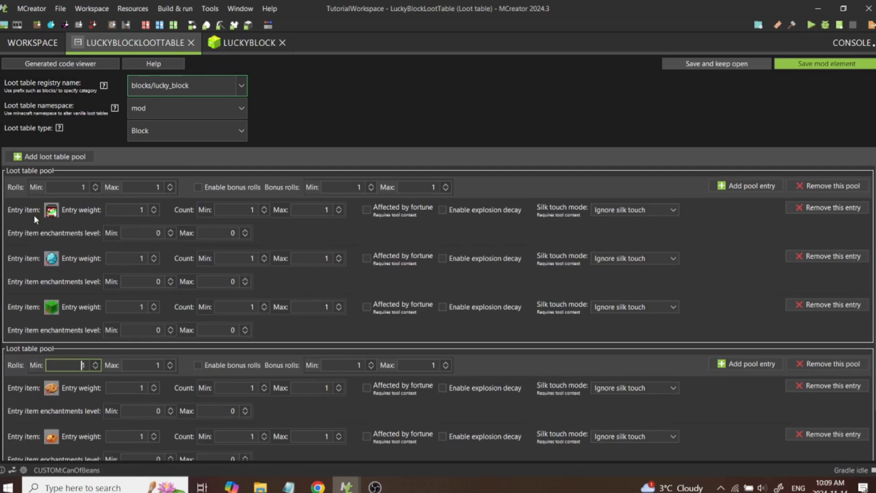
scroll(68, 319, "down", 3)
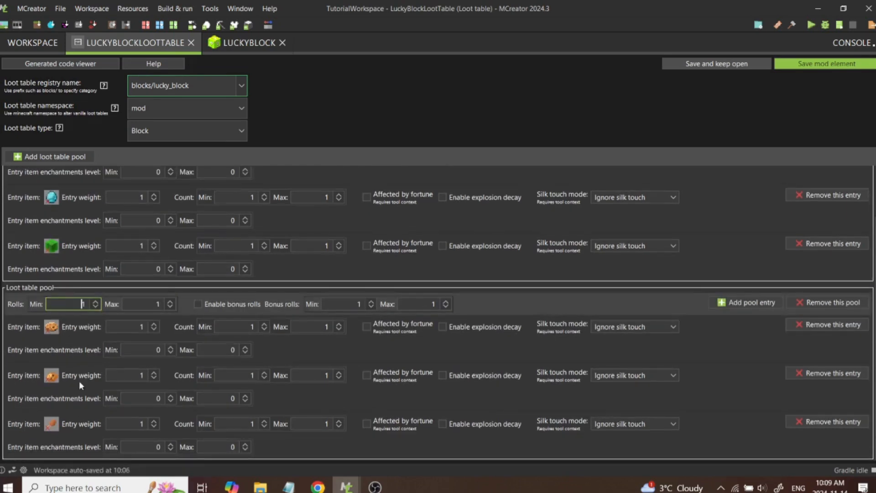
scroll(63, 316, "up", 3)
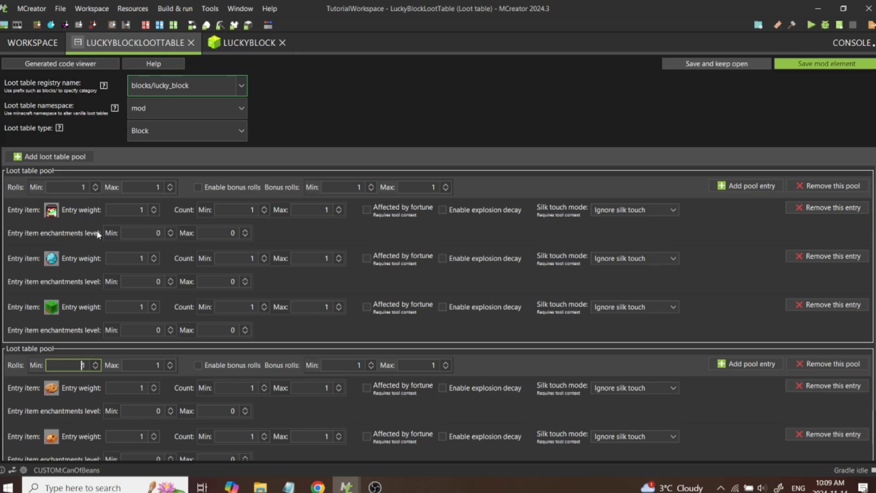
left_click(235, 211)
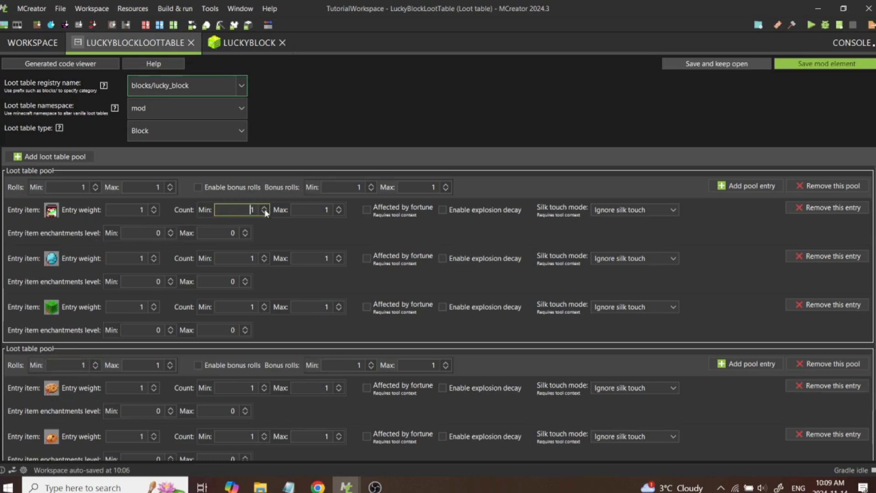
left_click(299, 212)
left_click(246, 212)
left_click(299, 213)
left_click(241, 211)
- Set both the maximum and the minimum count of the diamond entry to 64
left_click(258, 258)
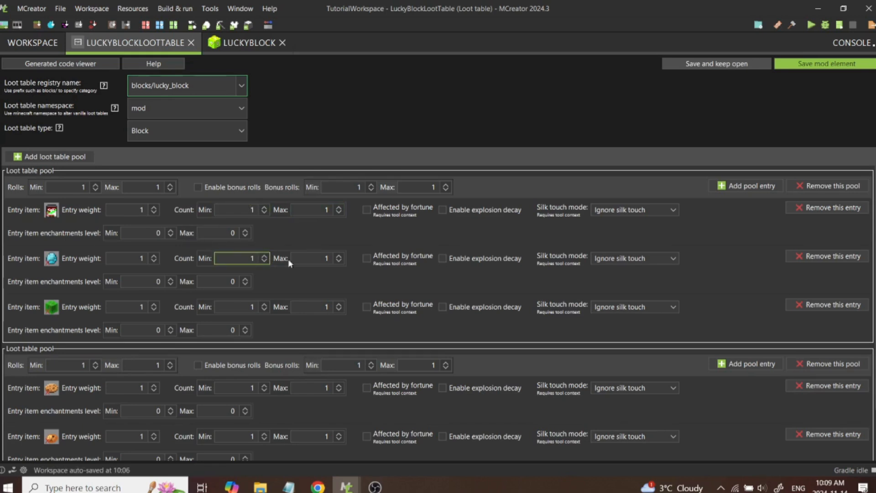
left_click(312, 260)
type("64")
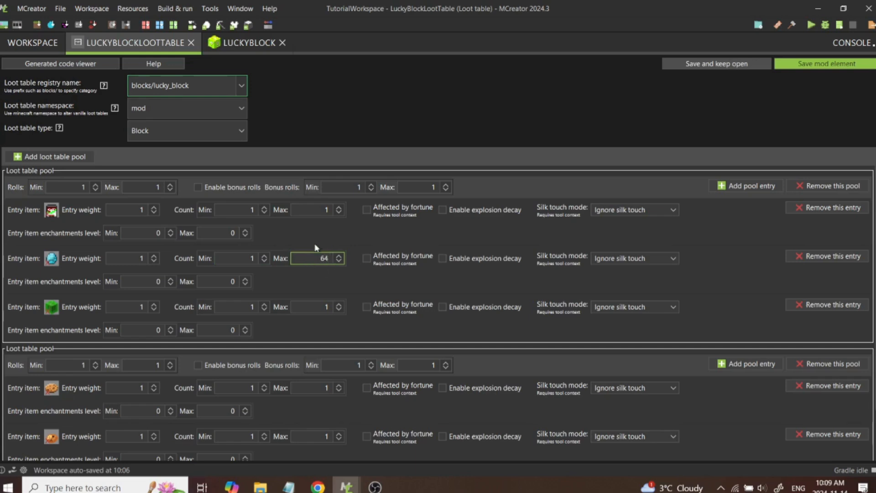
left_click(238, 259)
type("64")
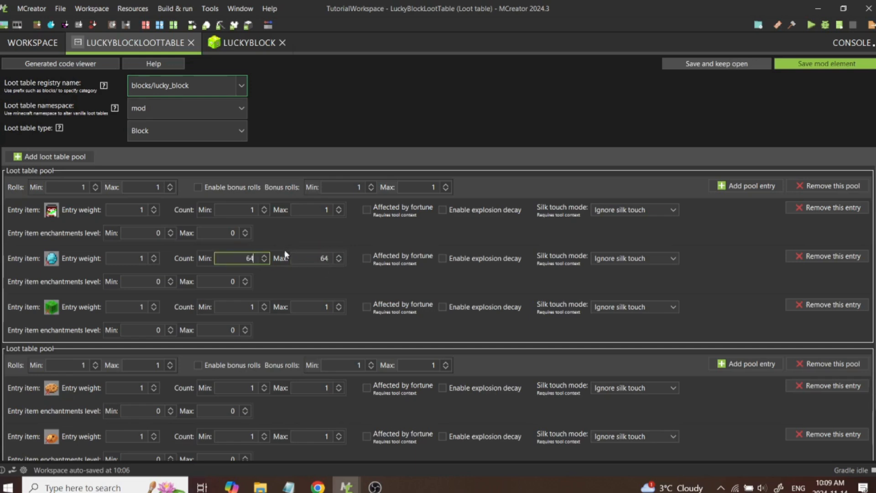
key("Tab")
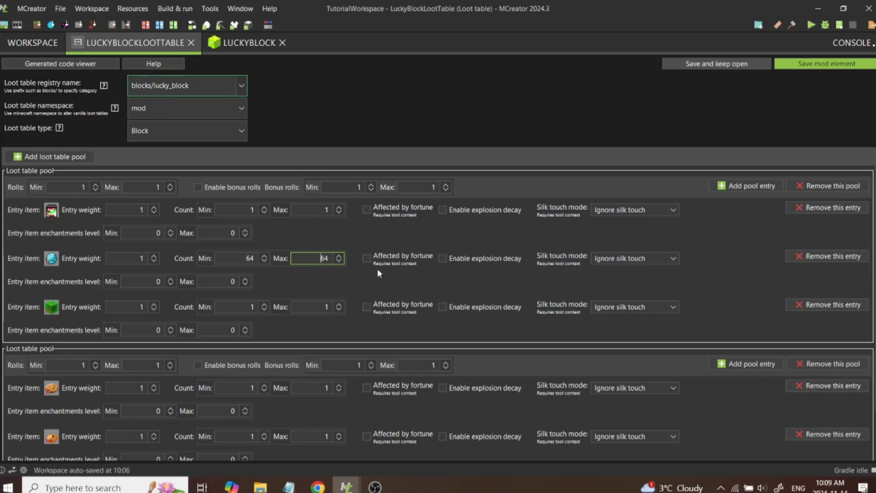
- Set the diamond entry's minimum count to 1 and the potato entry's minimum and maximum counts to 20
scroll(272, 277, "down", 1)
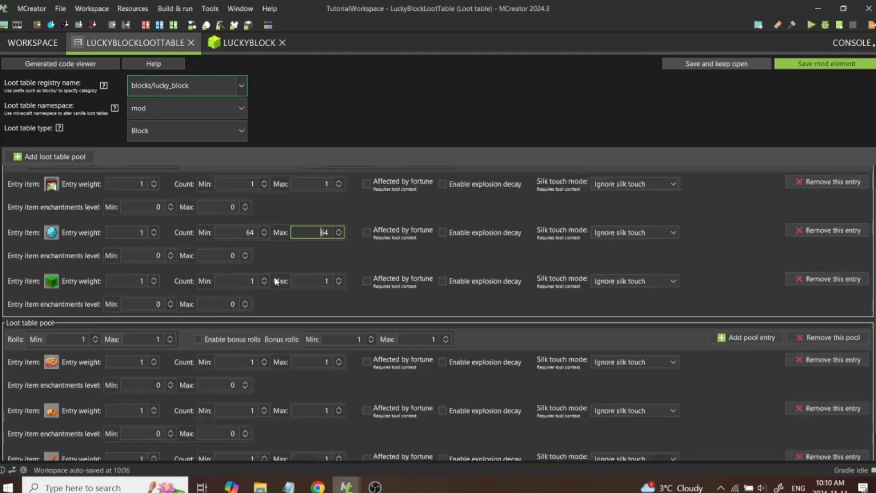
scroll(276, 281, "down", 1)
double_click(246, 206)
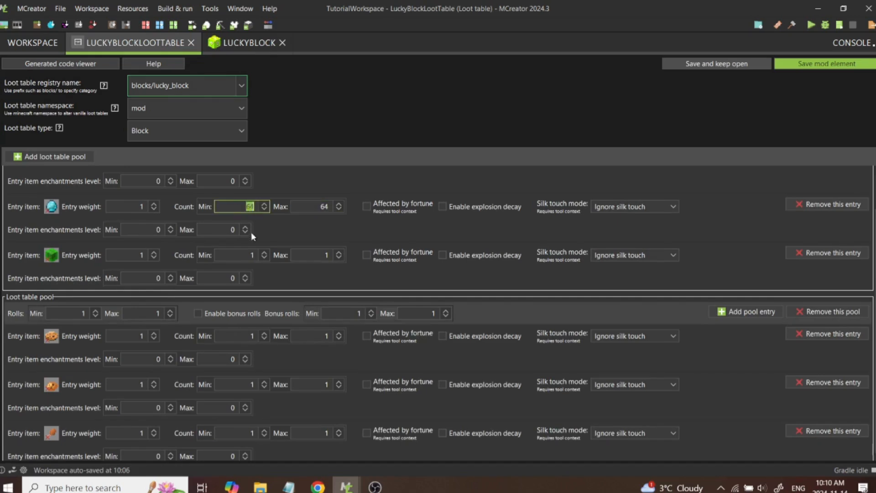
type("1")
scroll(198, 313, "down", 1)
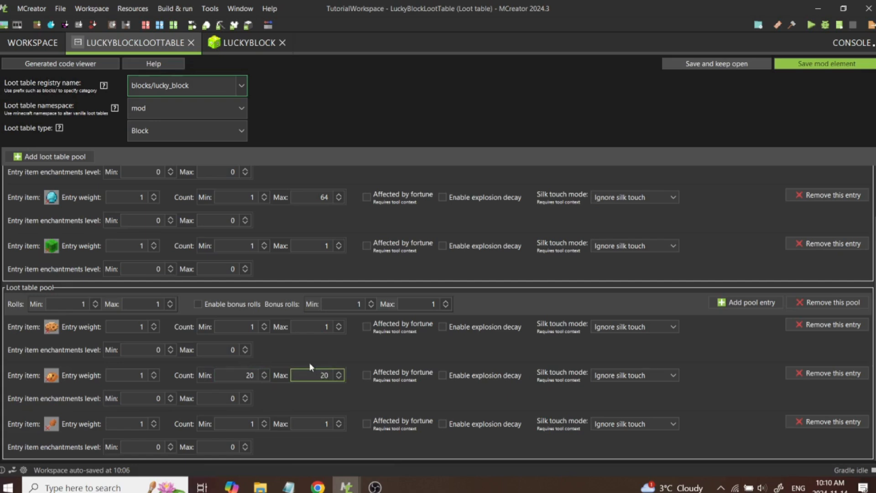
scroll(251, 381, "up", 3)
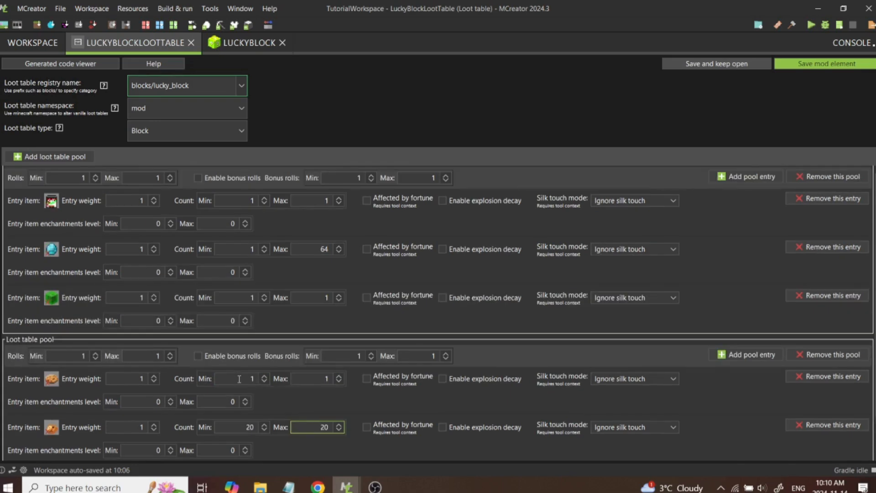
scroll(130, 256, "up", 1)
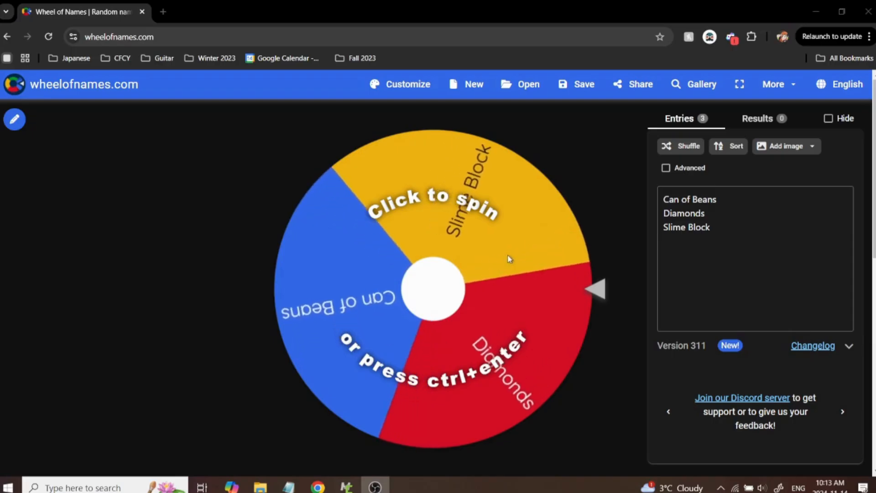
- Switch to Wheel of Names, duplicate the Can of Beans entry directly below the original, and spin the wheel
left_click(720, 199)
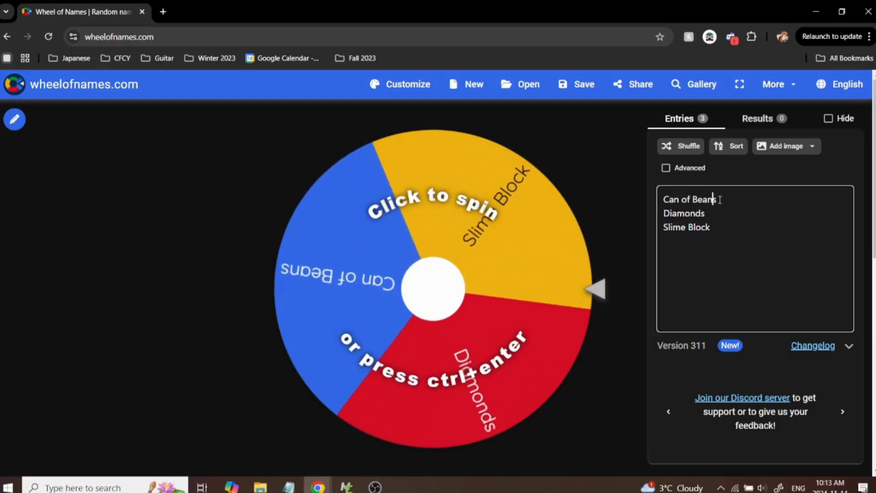
triple_click(720, 199)
left_click(711, 227)
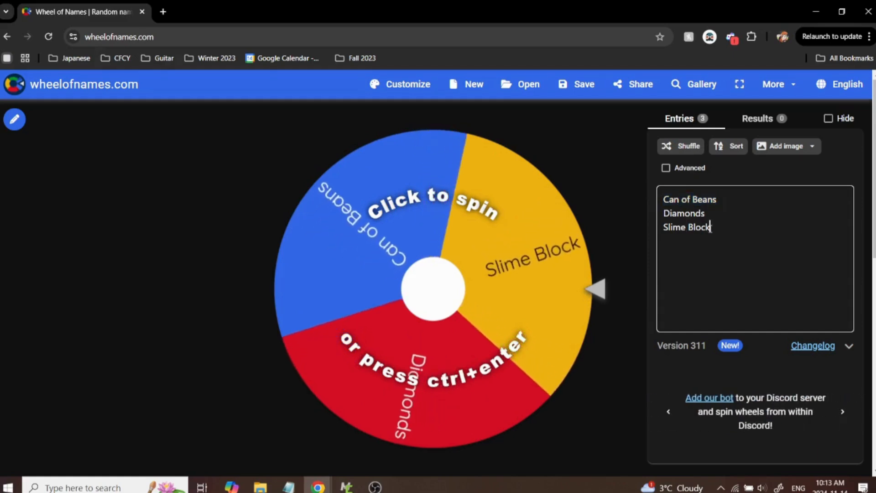
triple_click(728, 199)
key("ctrl+c")
left_click(727, 214)
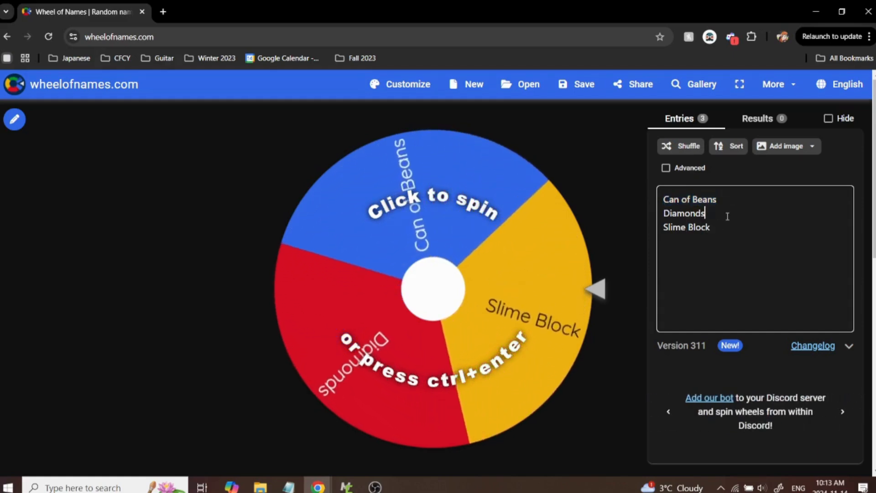
left_click_drag(728, 217, 663, 213)
left_click(726, 229)
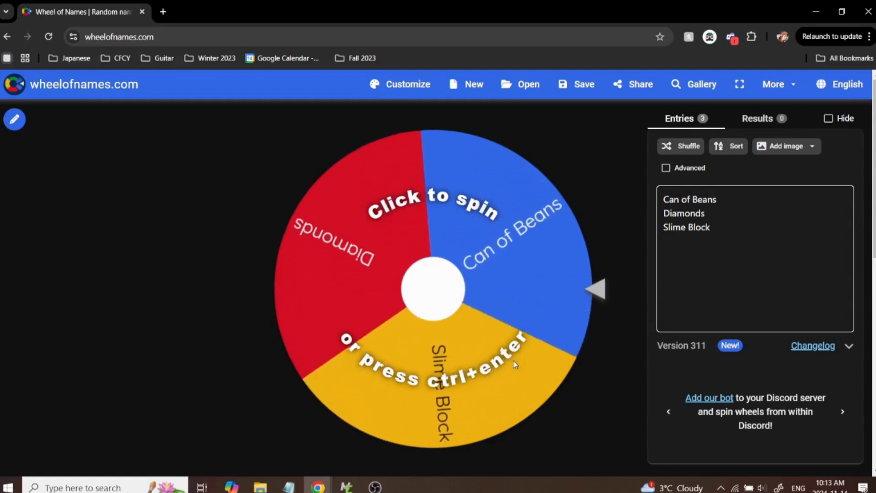
left_click(728, 201)
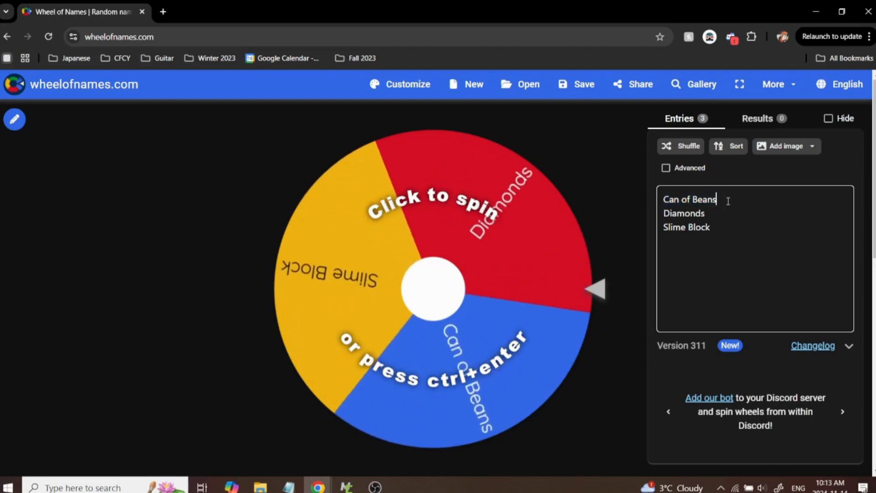
key("Return")
key("ctrl+v")
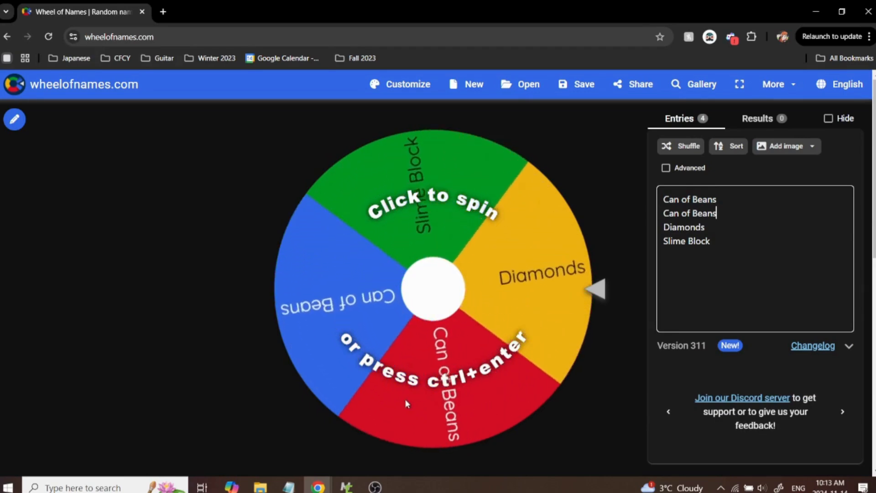
left_click(352, 265)
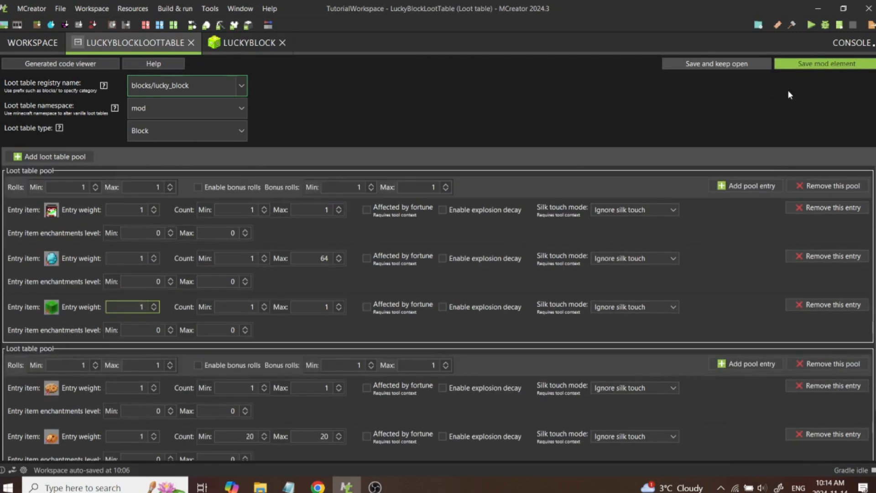
- Switch back to MCreator and save the Lucky Block loot table mod element
left_click(804, 67)
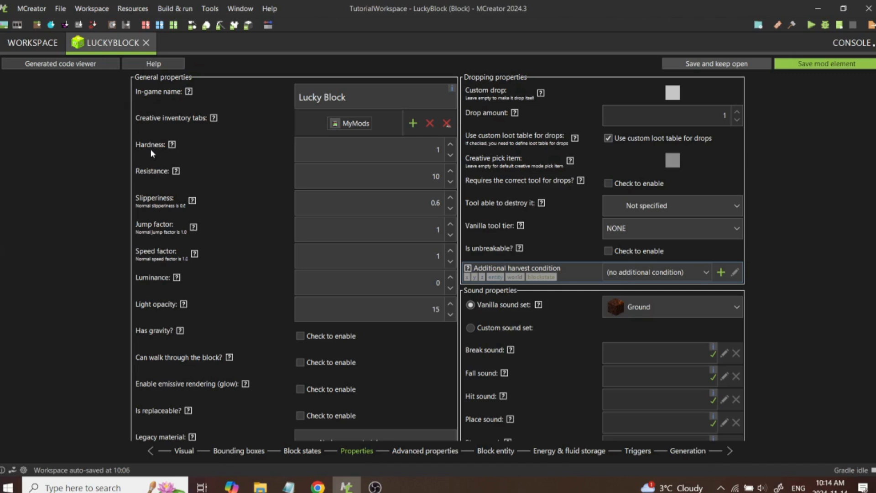
- Save the Lucky Block mod element, switch to Minecraft, and put a Lucky Block from My Mods into the first hotbar slot
left_click(825, 64)
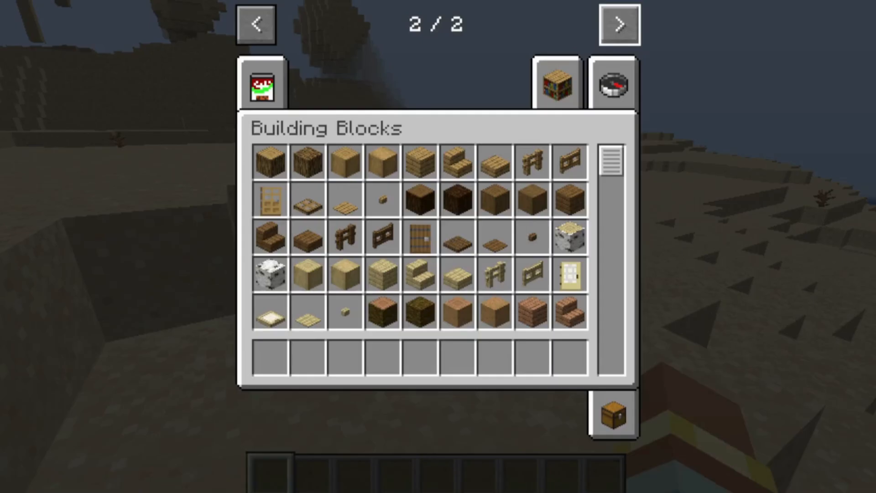
left_click(274, 85)
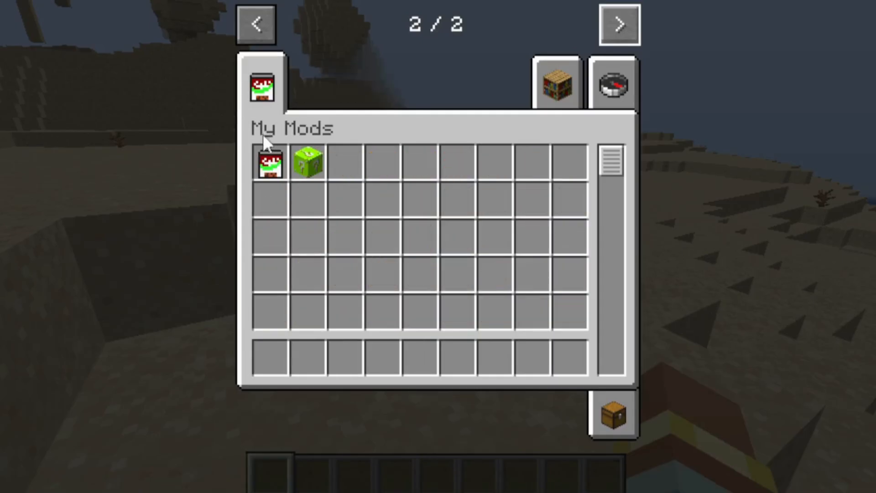
left_click(306, 163)
left_click(272, 353)
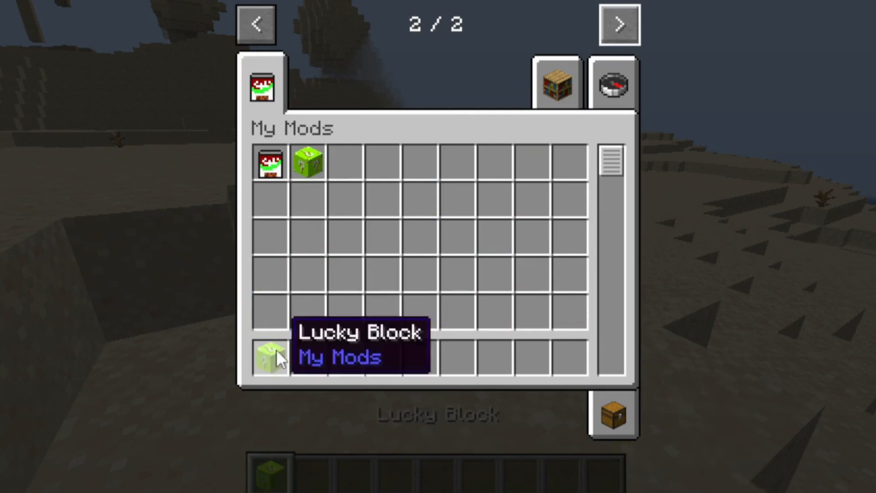
key("e")
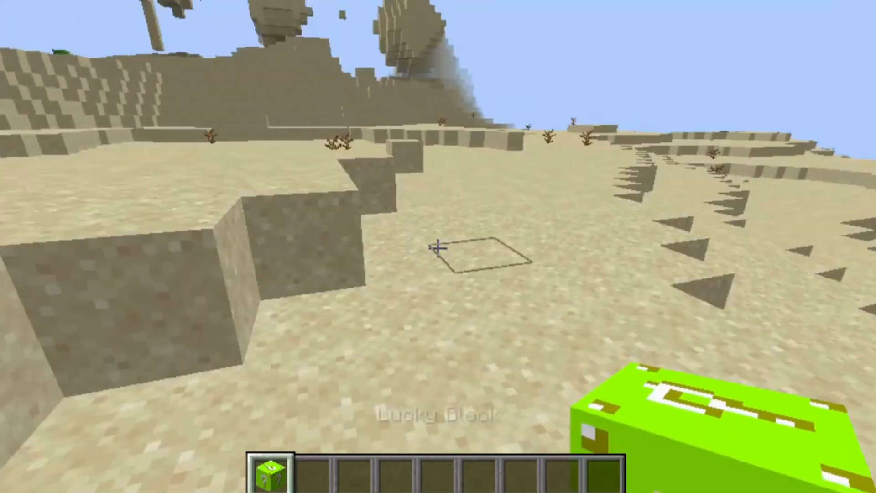
- Place a cluster of Lucky Blocks on the sand, including a separate single block beside it
right_click(438, 248)
right_click(438, 248)
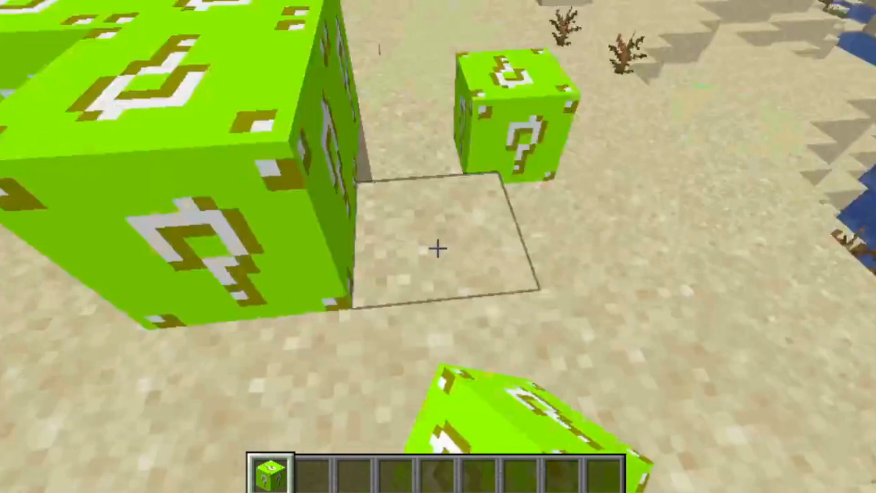
right_click(438, 248)
right_click(438, 248)
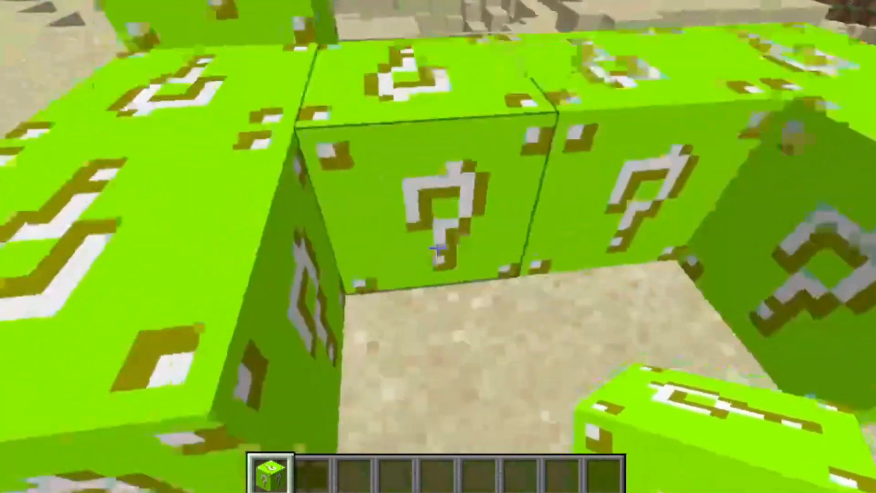
right_click(438, 247)
key("s")
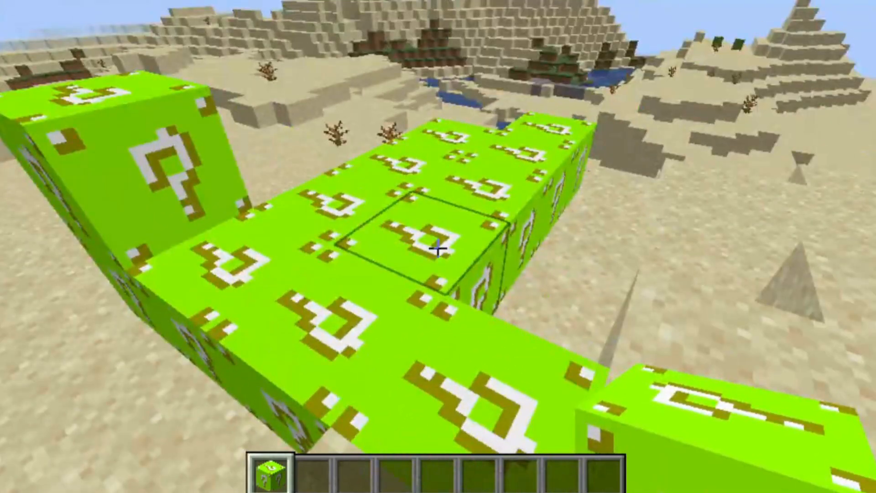
- Run the command /gamemode survival
key("slash")
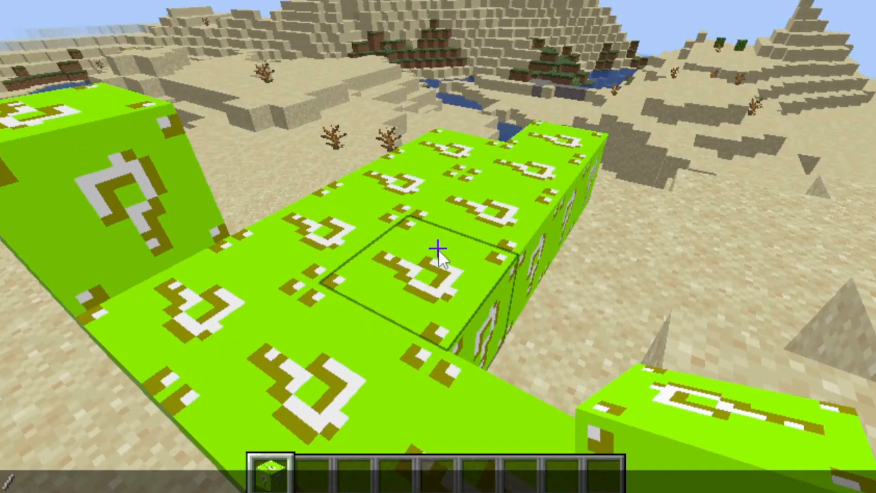
type("gamemode")
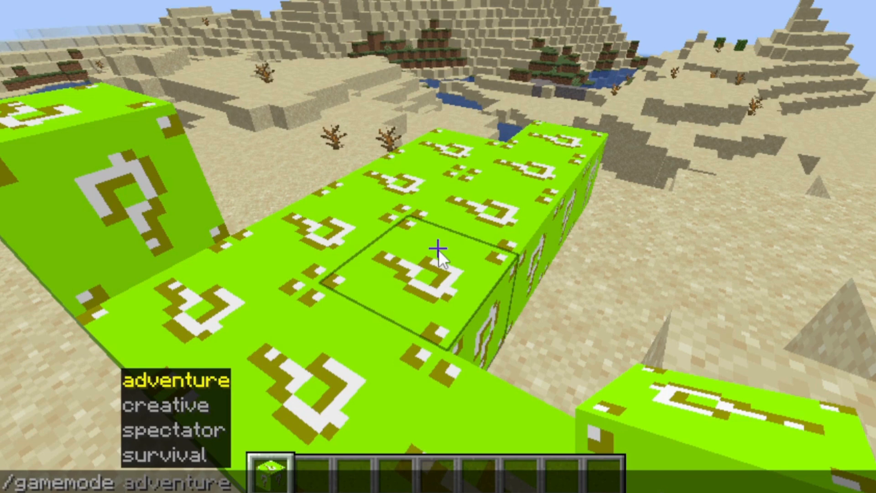
type(" c")
key("BackSpace")
type("survival")
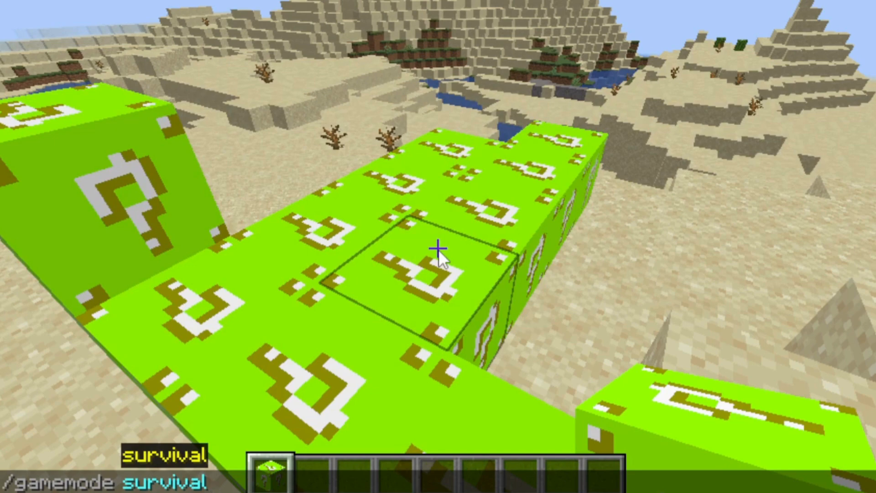
key("Return")
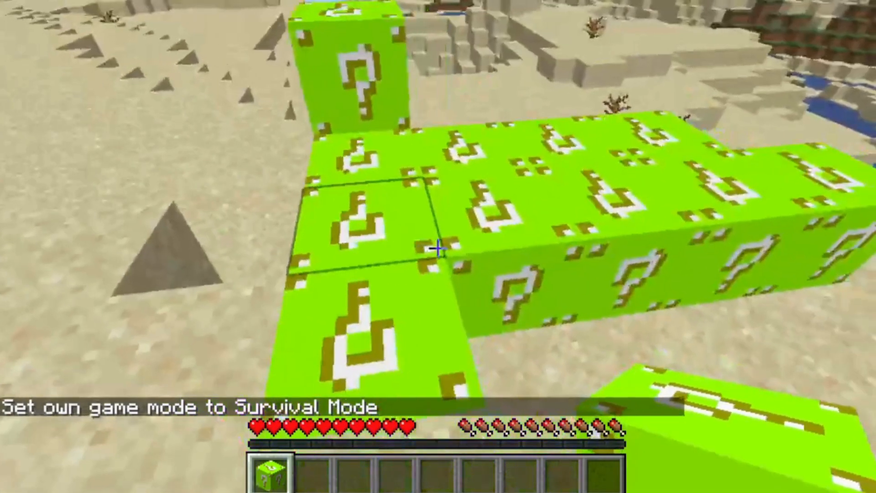
- Select the second hotbar slot, break the raised Lucky Block on the cluster by hand, and collect its drops
key("2")
left_click(438, 248)
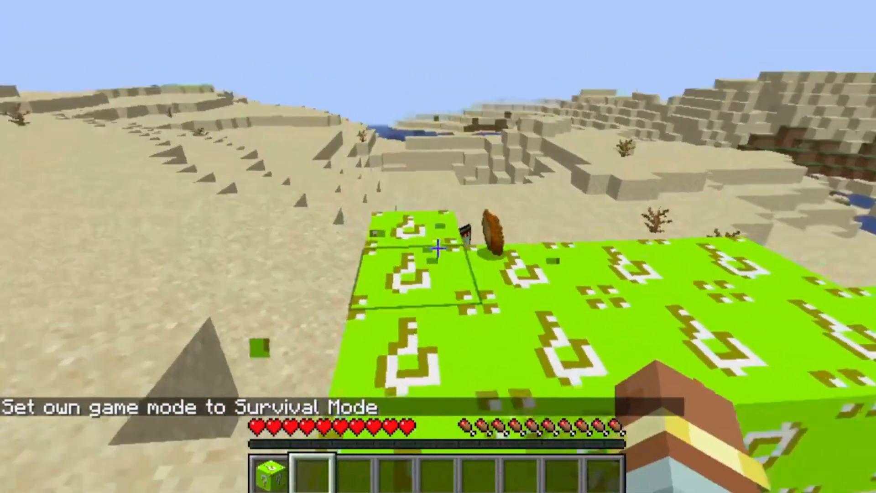
key("w")
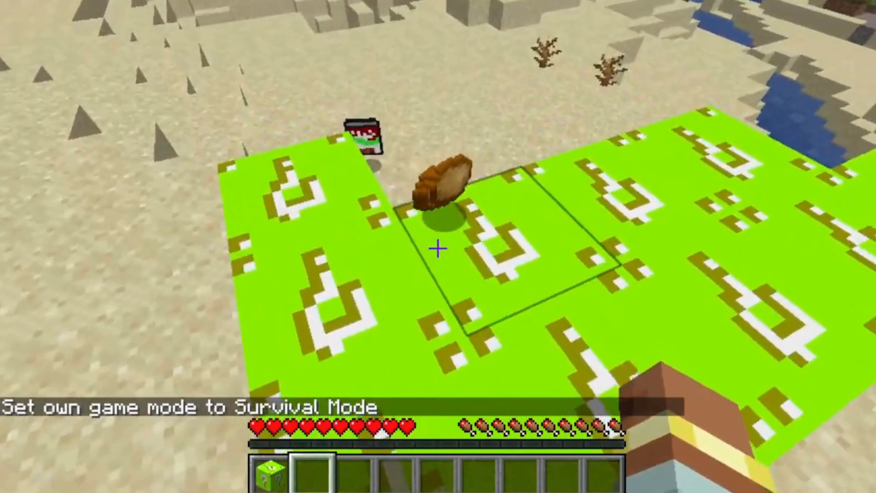
key("w")
key("w")
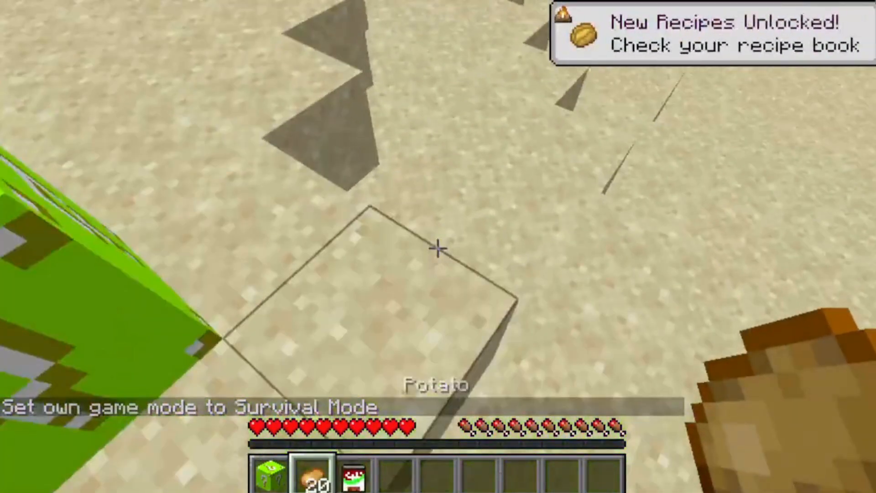
key("w")
key("space")
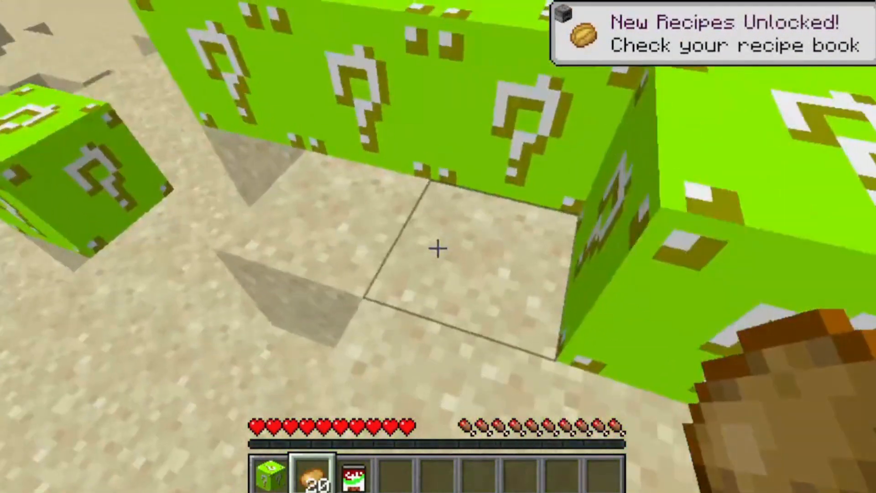
- Break another Lucky Block at the edge of the cluster and pick up the items it drops
left_click(438, 248)
left_click(438, 248)
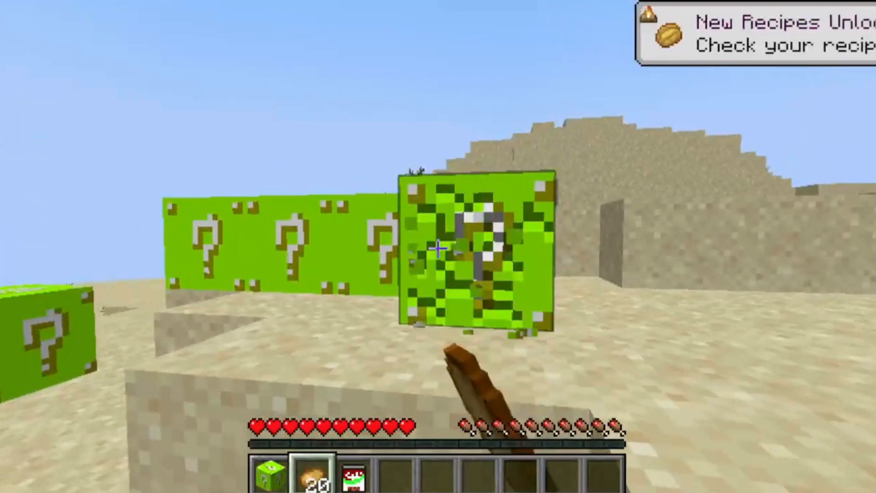
key("w")
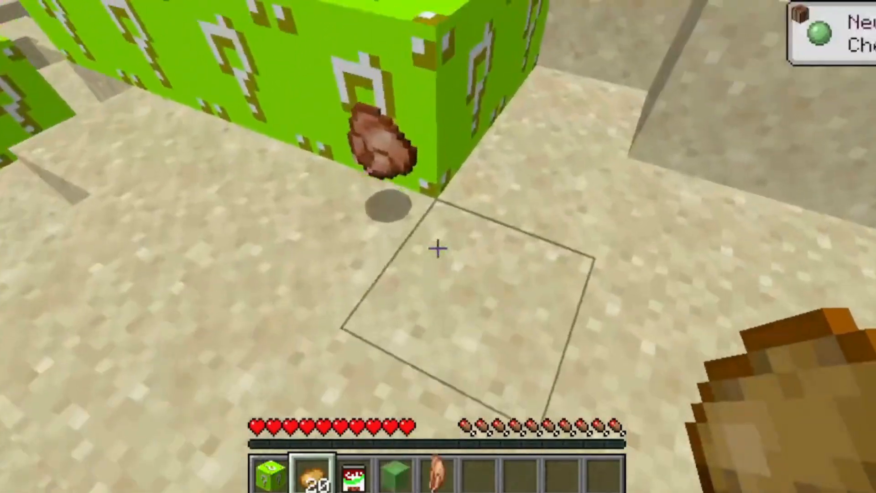
key("s")
- Break further Lucky Blocks one after another at the cluster's corner and collect everything they drop
left_click(438, 248)
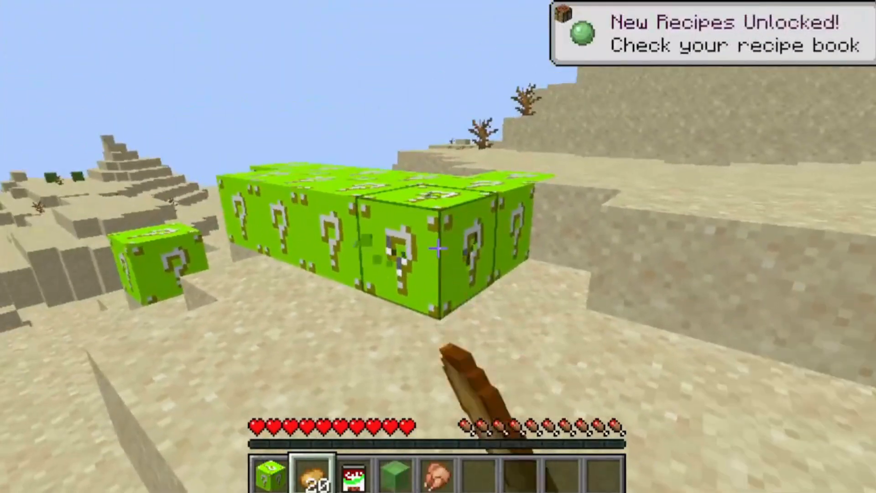
left_click(438, 248)
left_click(438, 248)
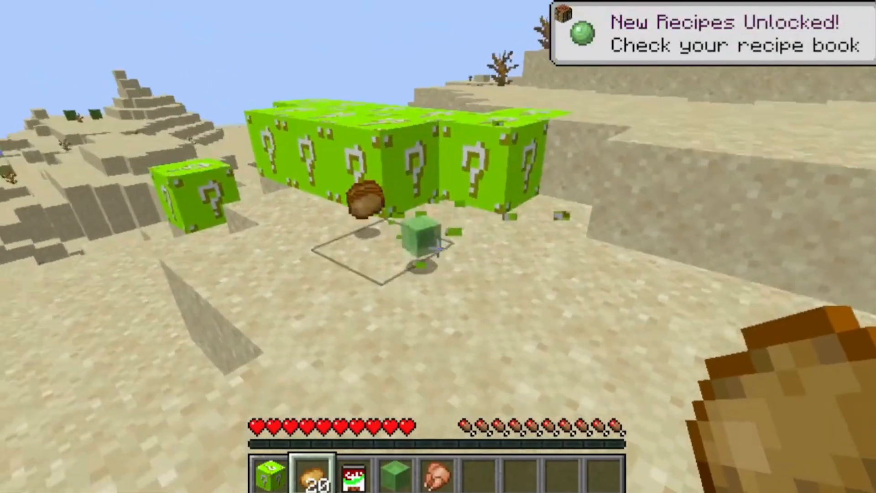
key("w")
left_click(438, 248)
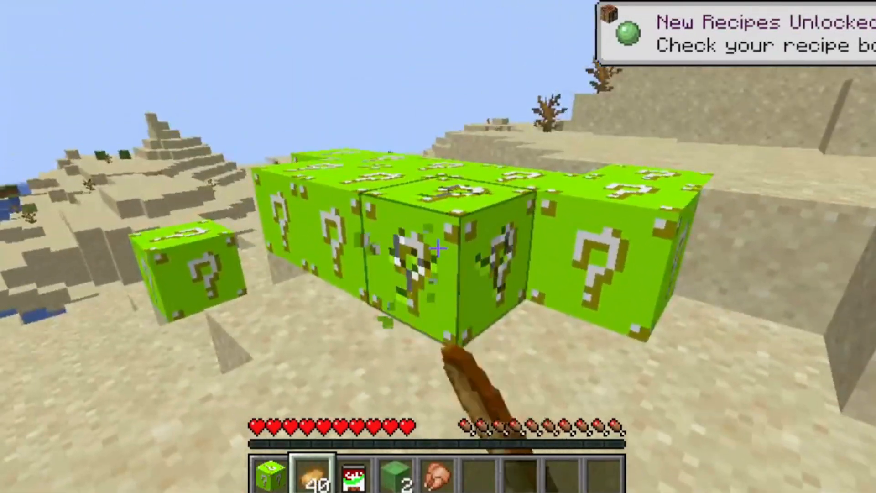
key("w")
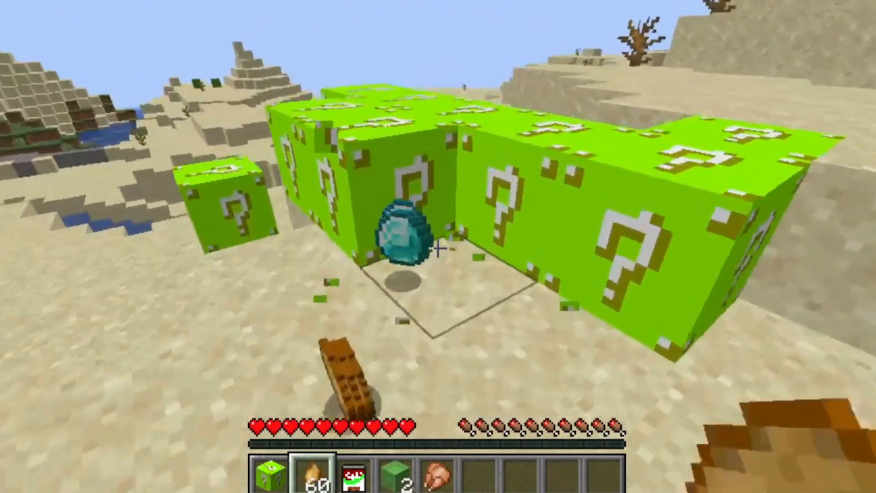
key("w")
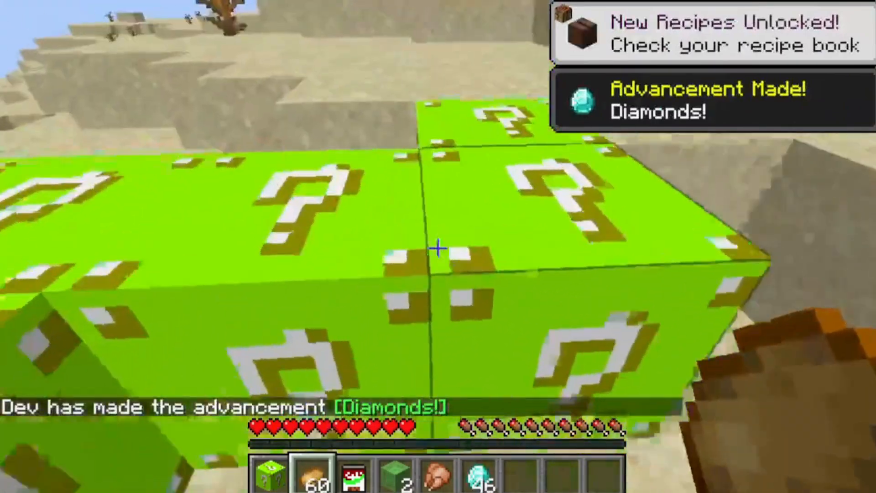
- Climb onto the remaining cluster, break the separate single Lucky Block on the sand, and collect its drops
key("space")
key("w")
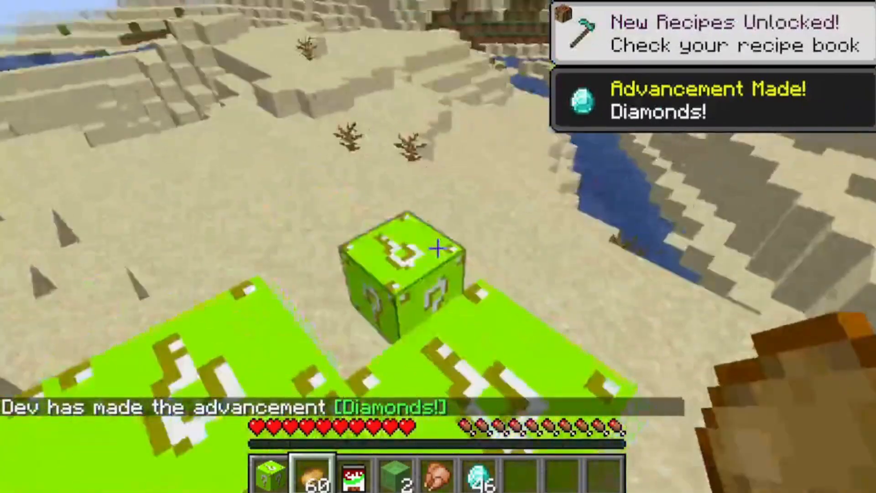
left_click(438, 247)
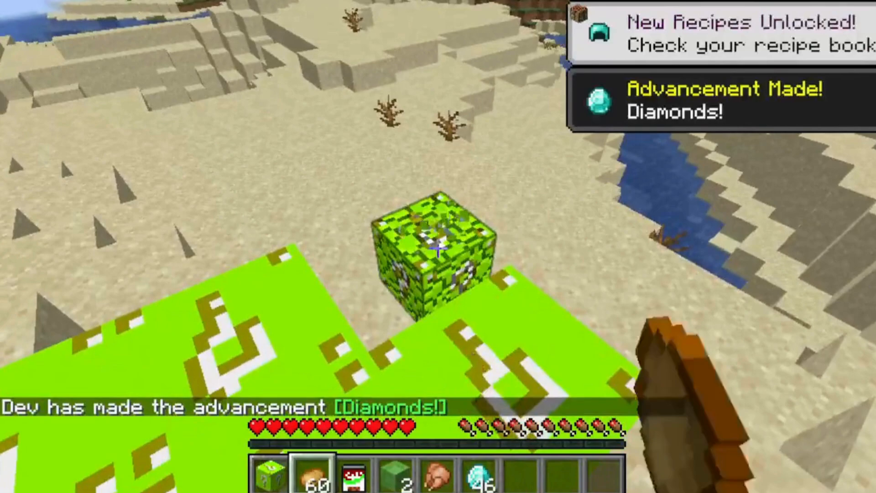
key("w")
key("w")
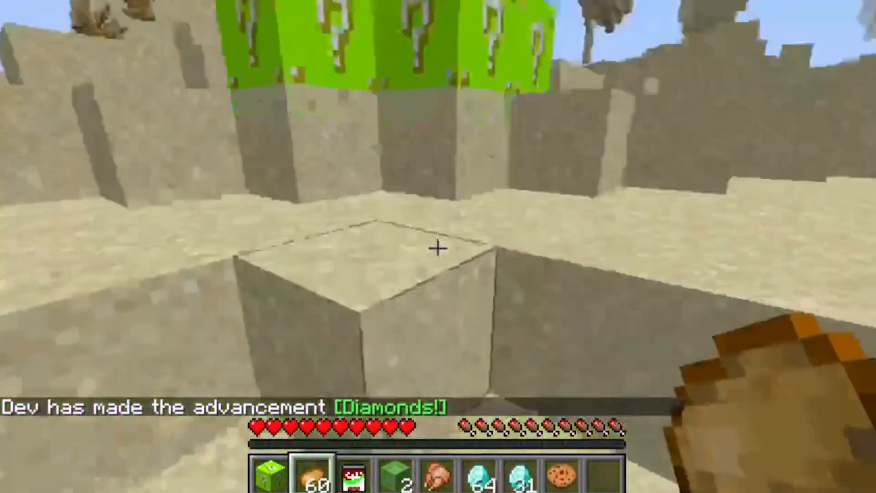